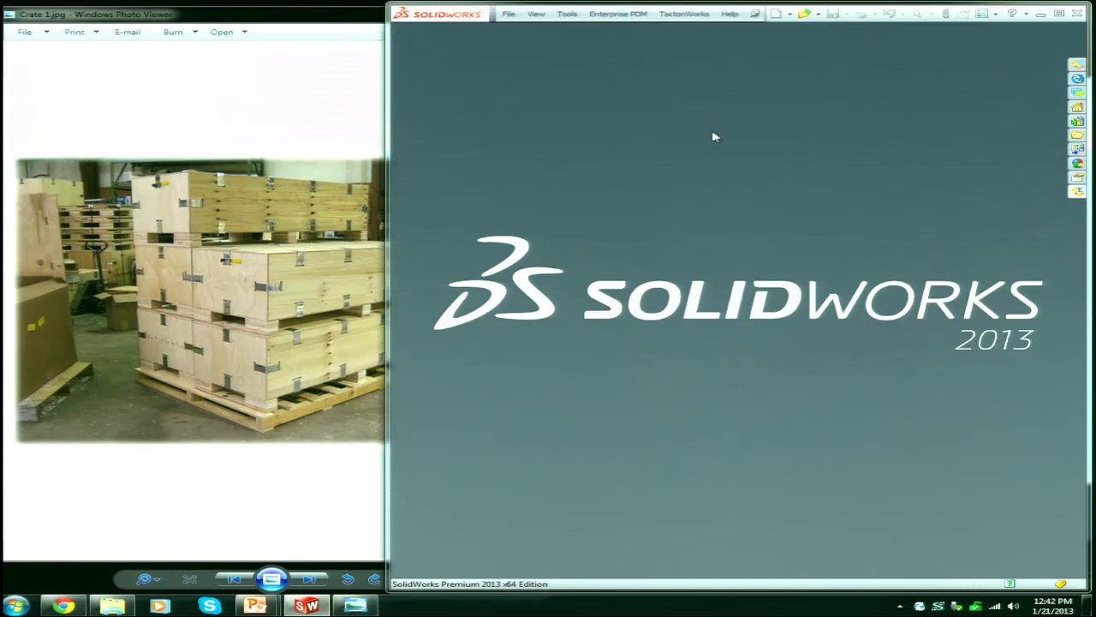
Start the Quick-Crate Configurator in TactonWorks Engineer and fit its window beside the narrowed Crate 1.jpg photo.
click(682, 15)
click(702, 30)
click(300, 173)
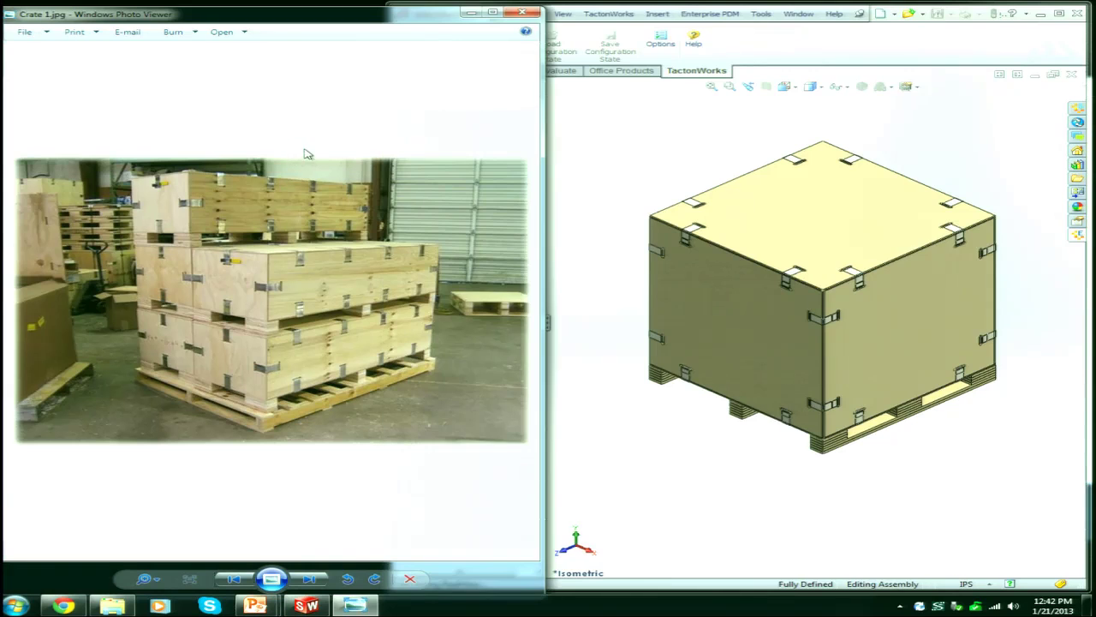
drag(547, 215, 385, 209)
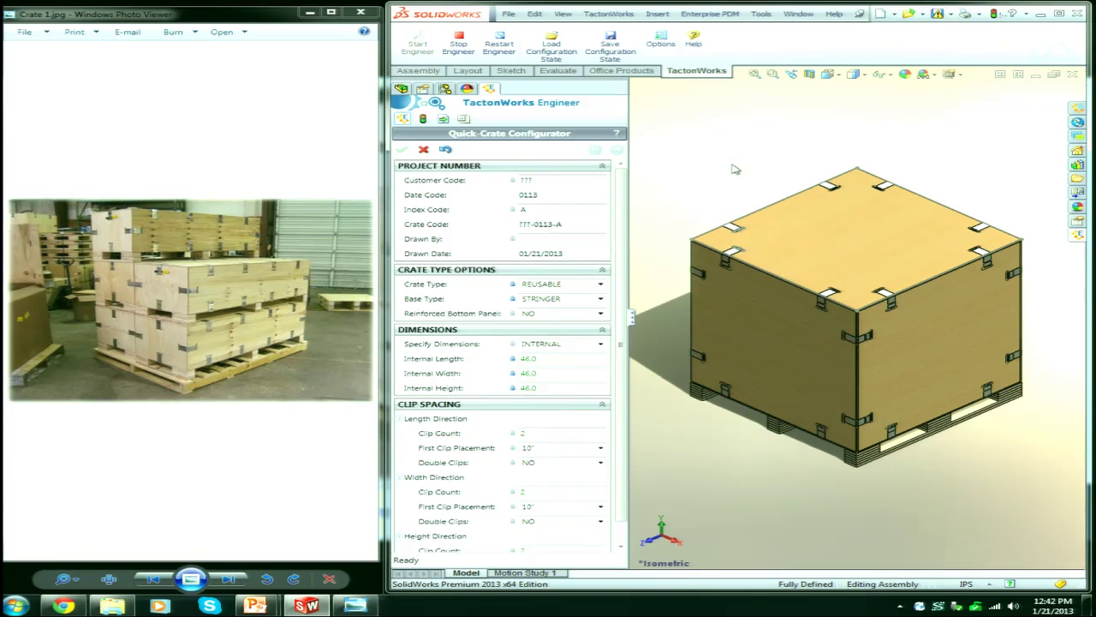
drag(868, 7, 868, 17)
scroll(901, 176, up, 4)
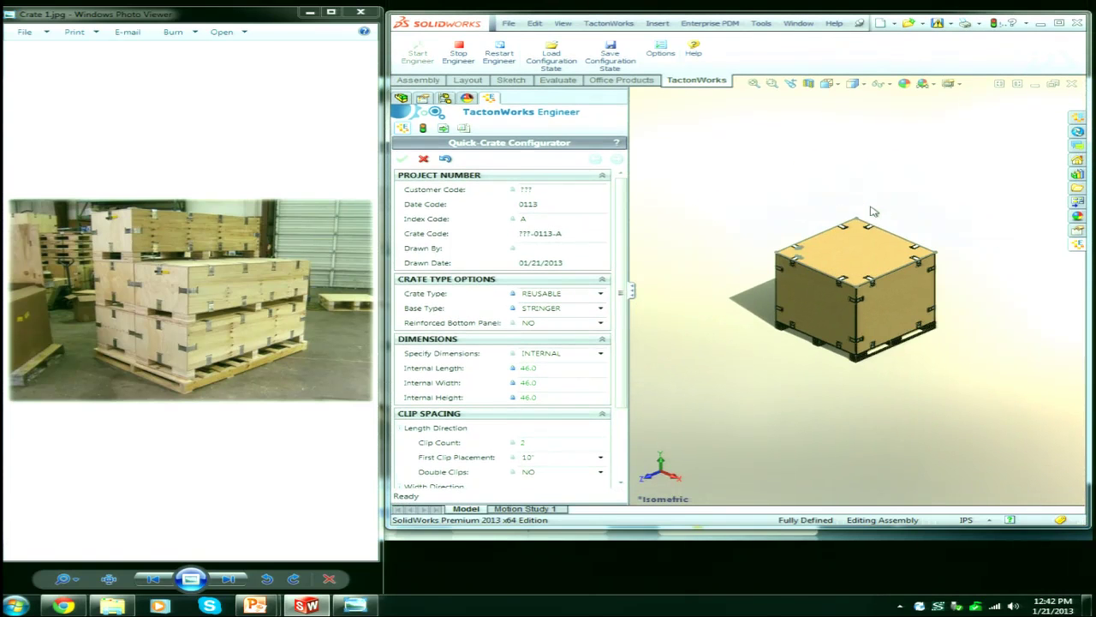
scroll(771, 280, down, 1)
Fill in the project details with customer code SDL and the drafter's initials as Drawn By.
click(557, 190)
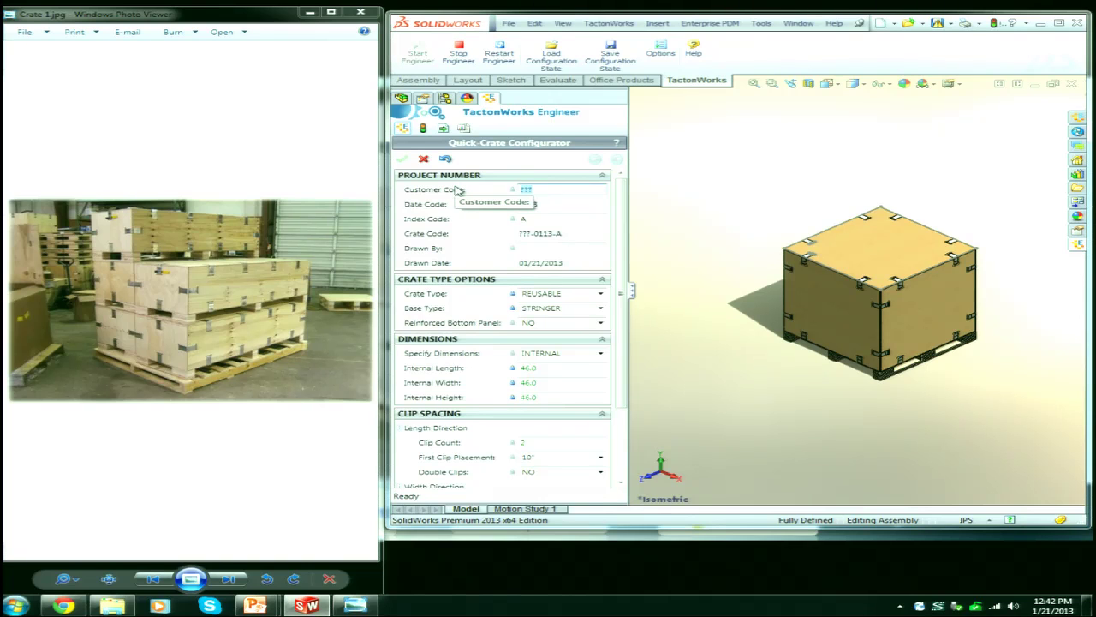
text(LSDL)
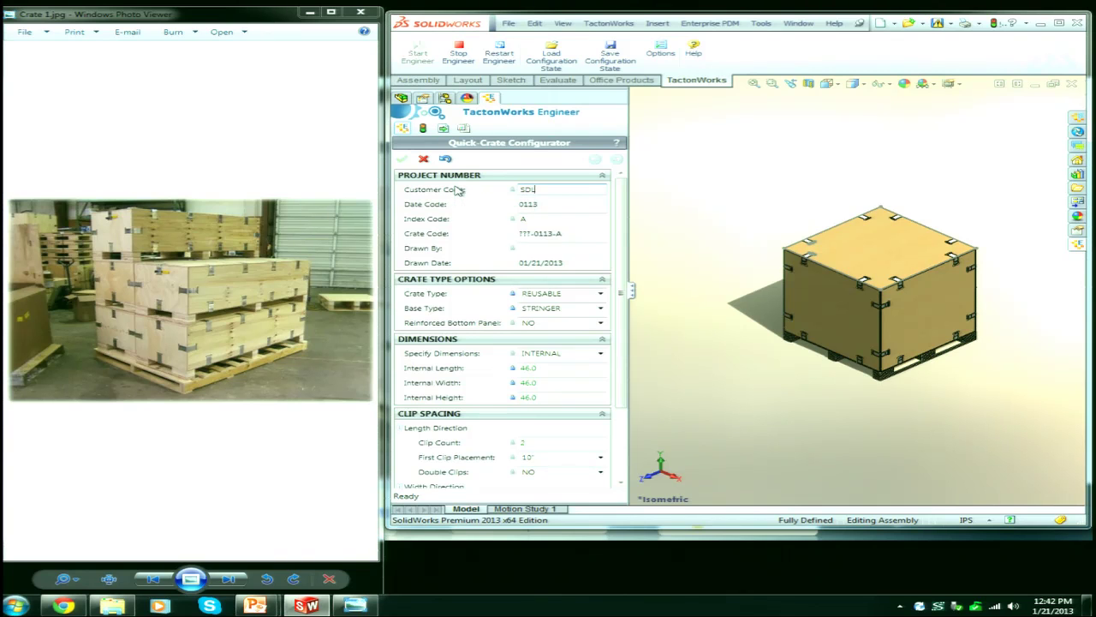
click(551, 248)
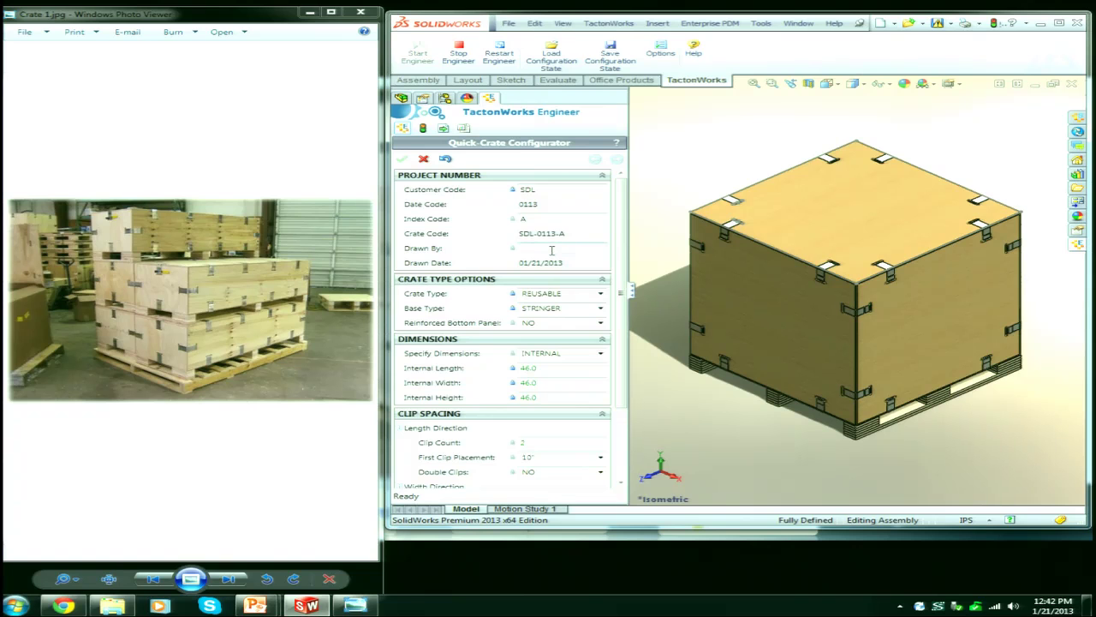
click(551, 249)
text(LSR)
click(578, 370)
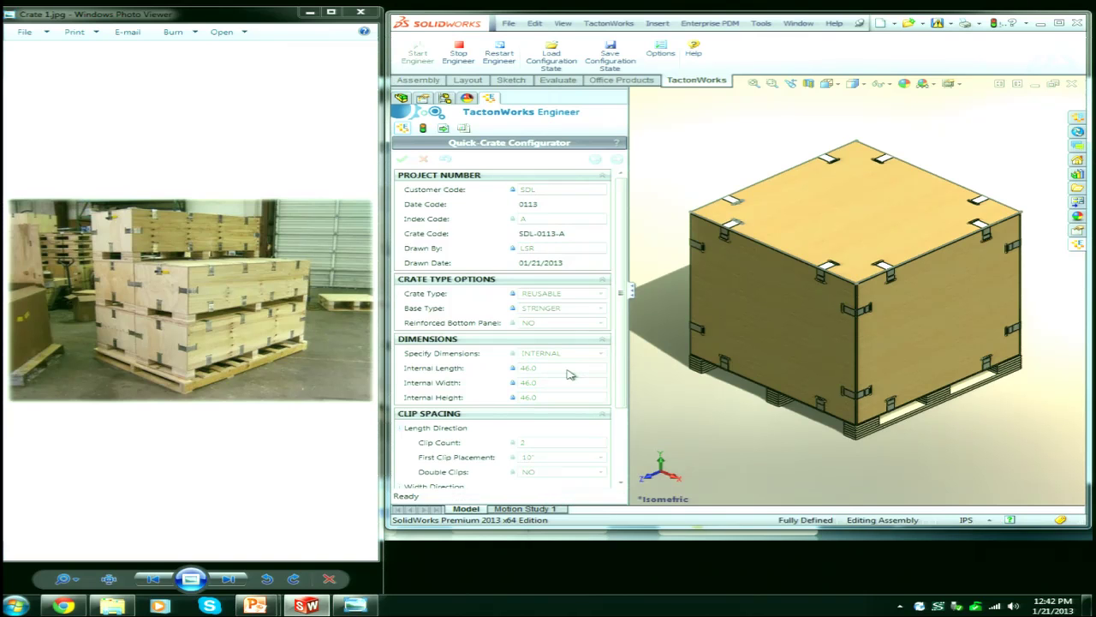
Set the crate's internal length to 24, internal width to 80 and internal height to 20.
click(561, 368)
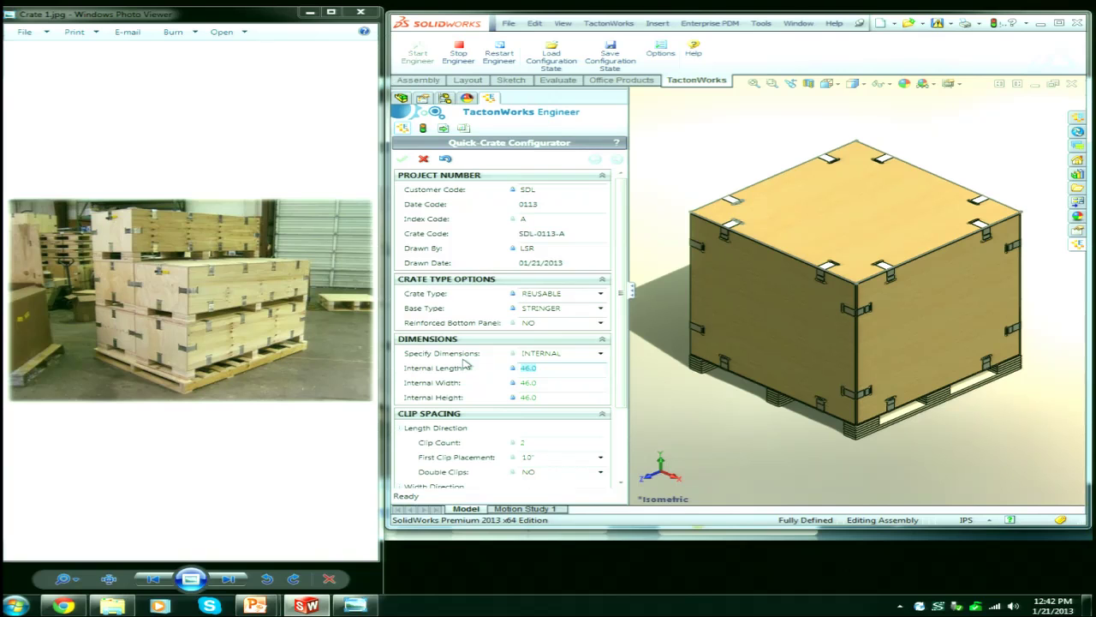
text(24)
key(Return)
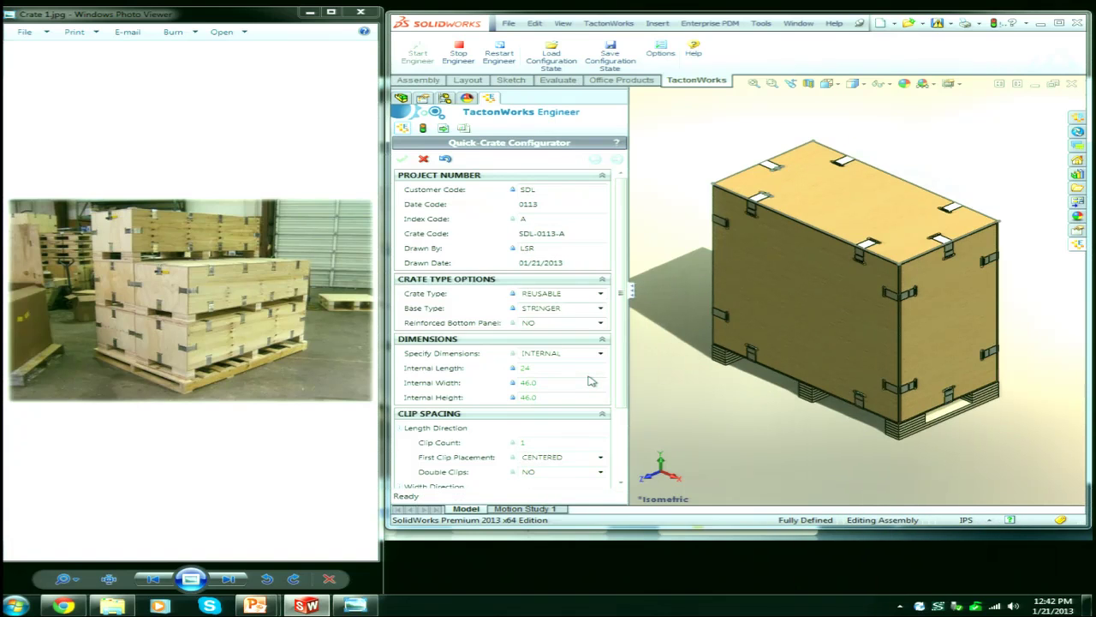
click(563, 382)
drag(564, 381, 396, 381)
text(80)
click(548, 397)
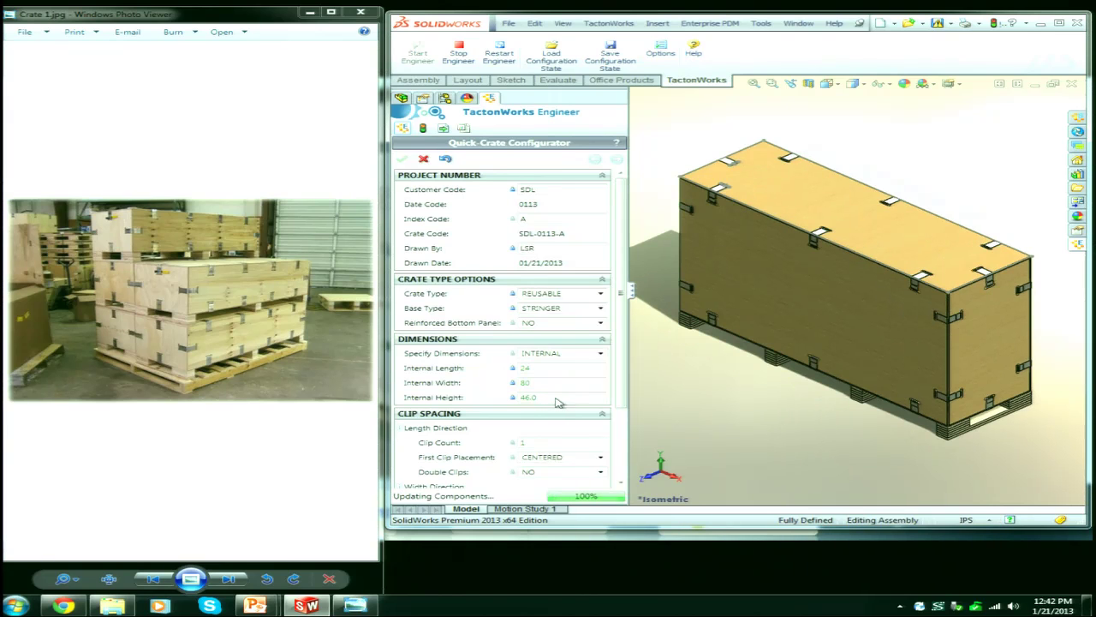
drag(557, 397, 480, 401)
text(20)
click(557, 383)
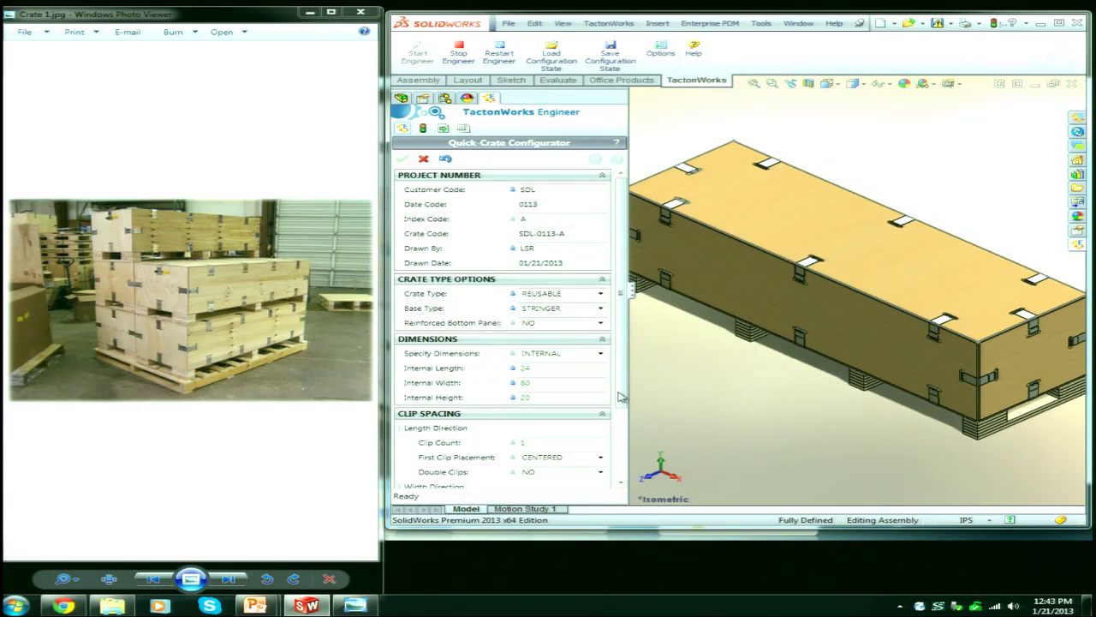
Set Double Clips to YES for the width direction of the clip spacing.
scroll(616, 436, down, 2)
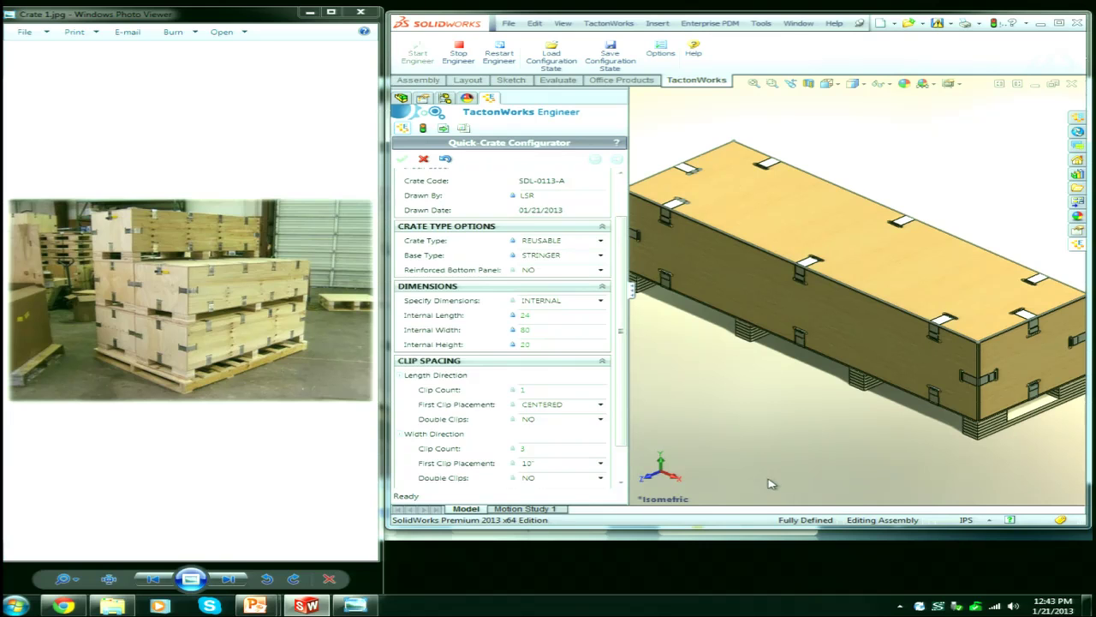
key(ctrl+space)
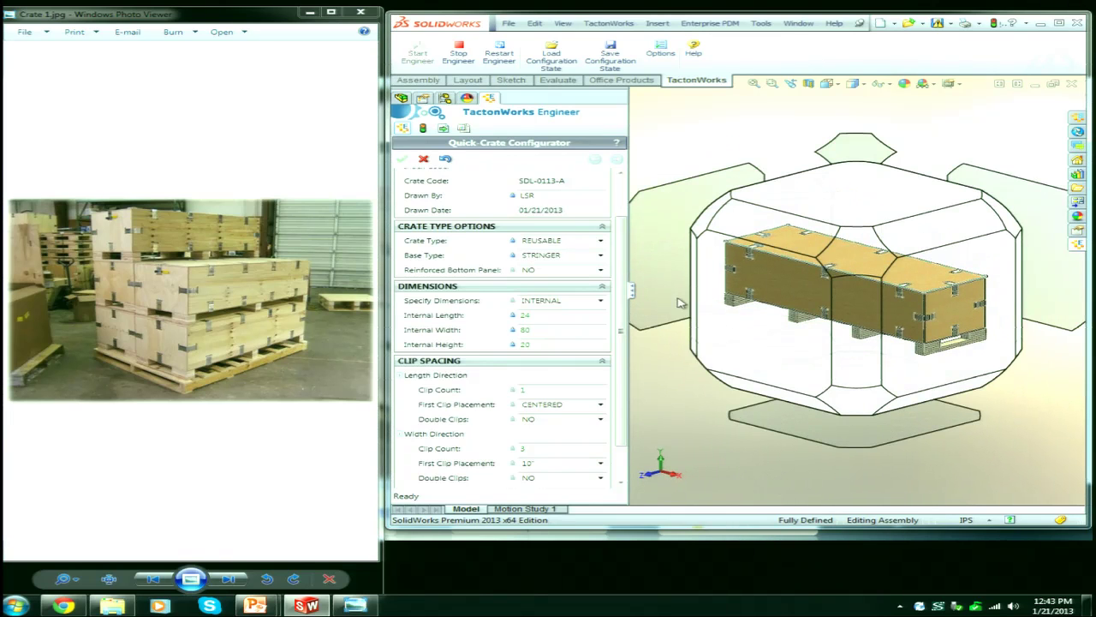
click(700, 231)
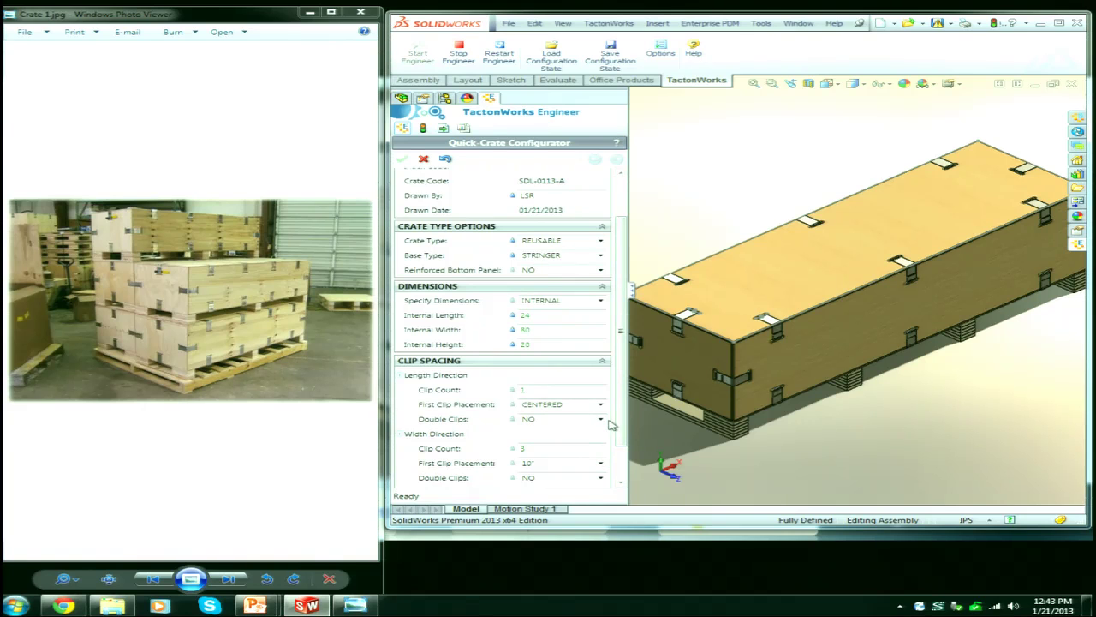
click(601, 419)
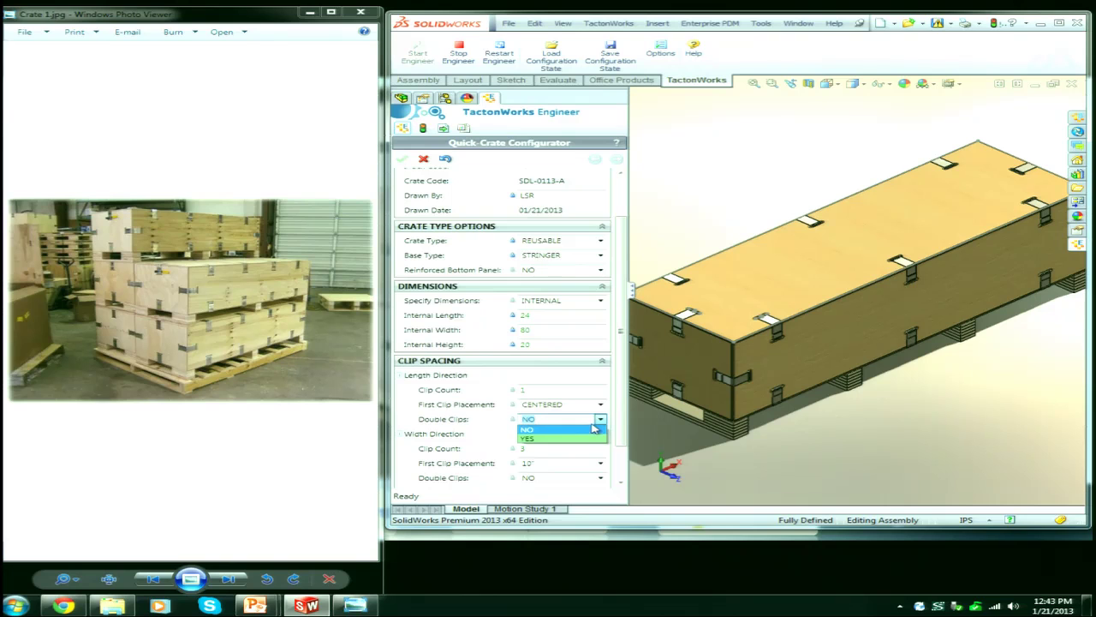
click(618, 416)
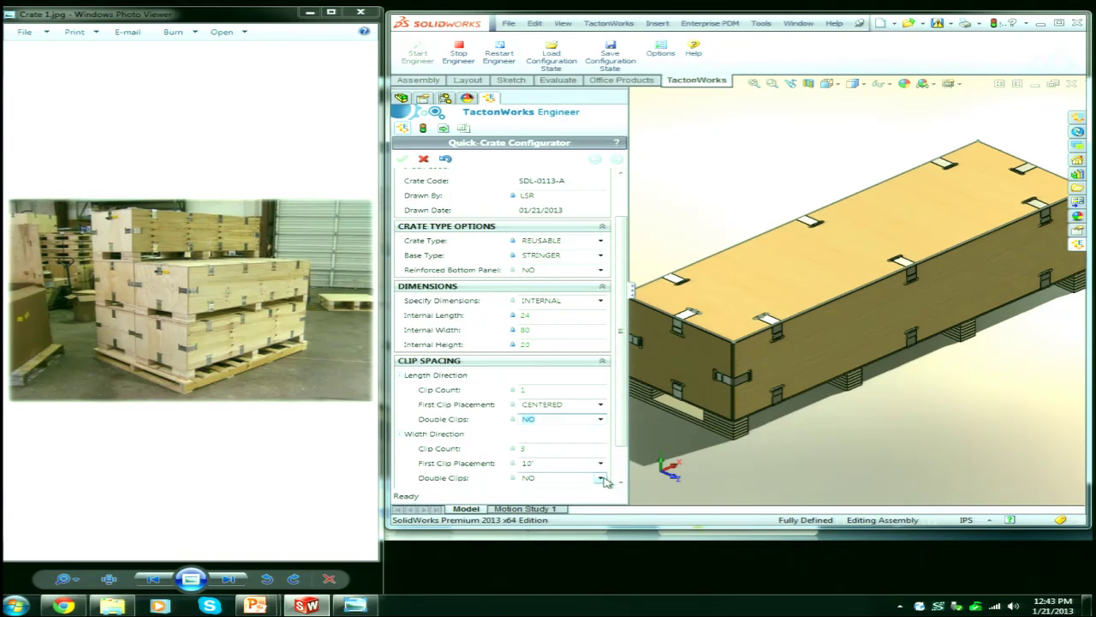
click(601, 477)
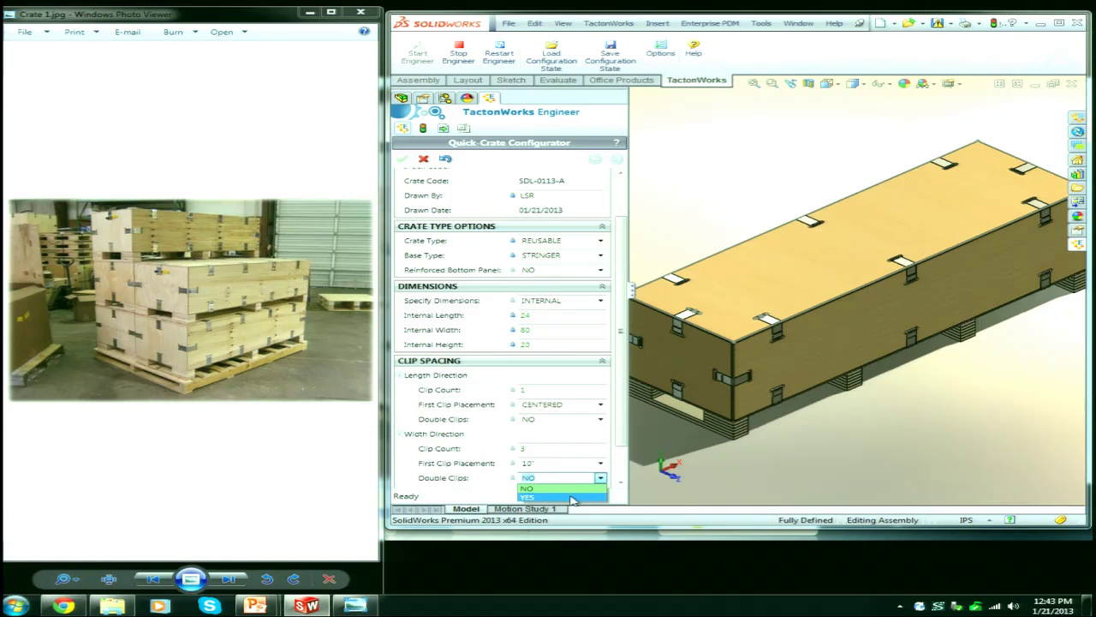
click(576, 501)
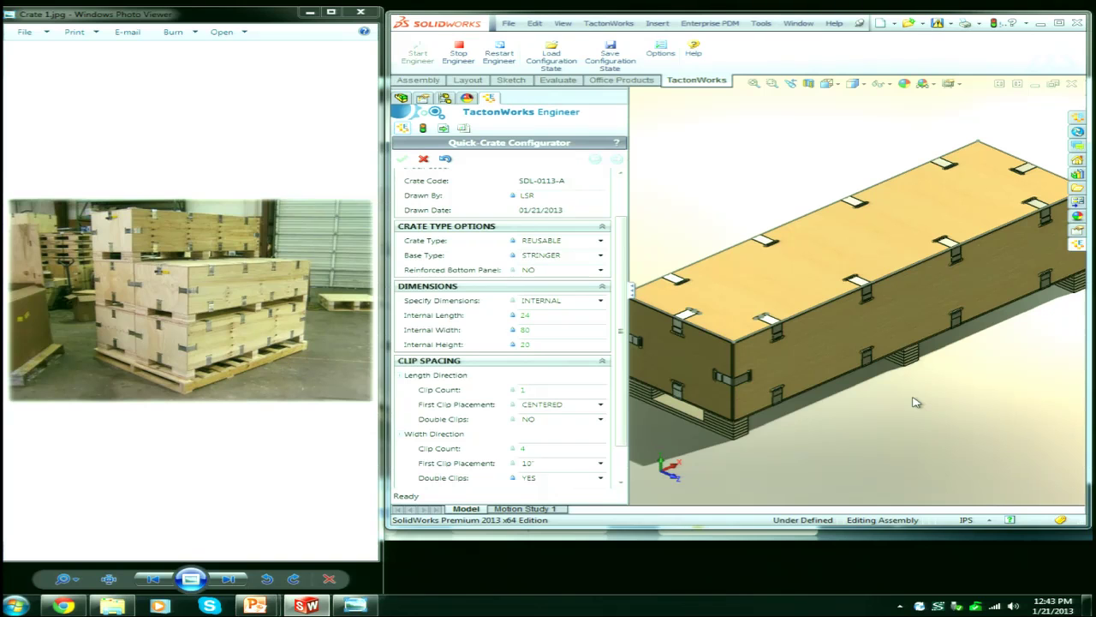
Try the SKID-MATES base type without saving the modified documents, and return the base type to STRINGER.
click(601, 255)
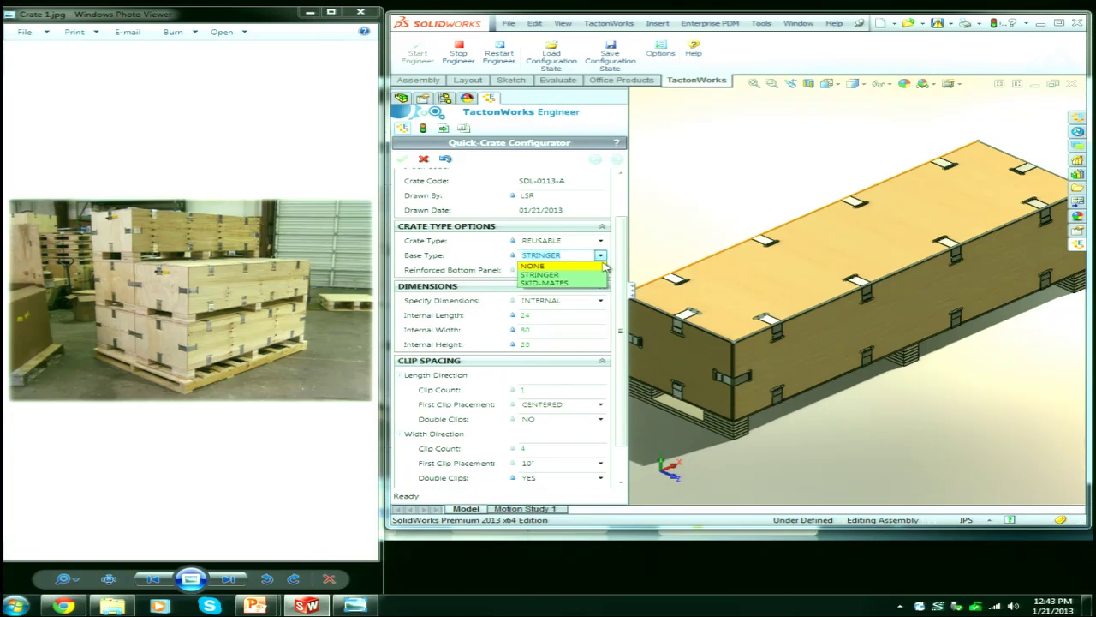
click(590, 272)
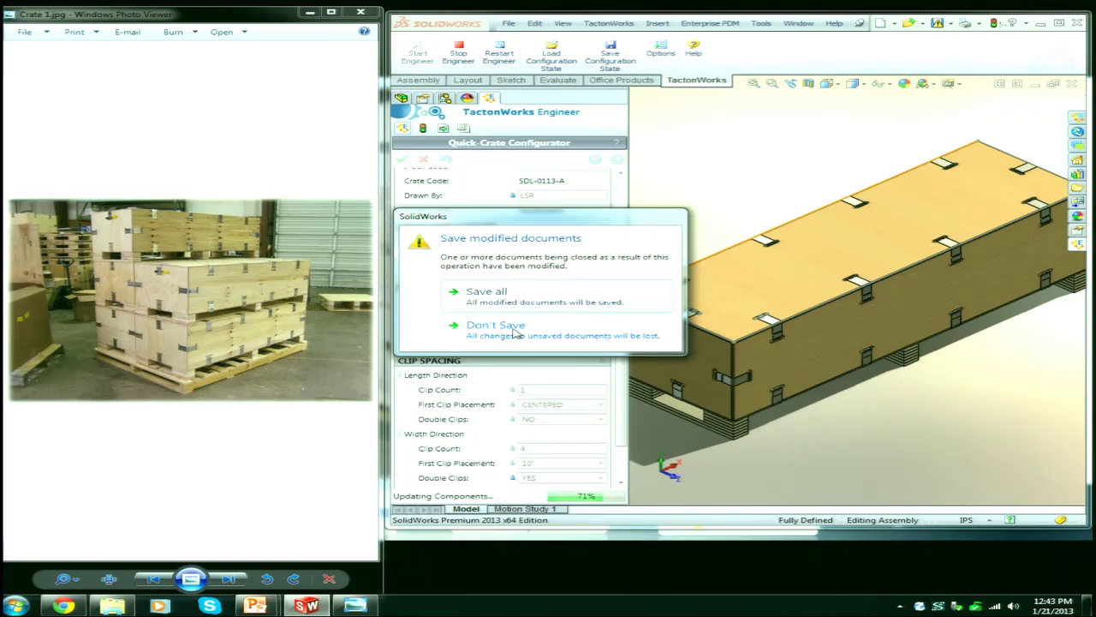
click(516, 332)
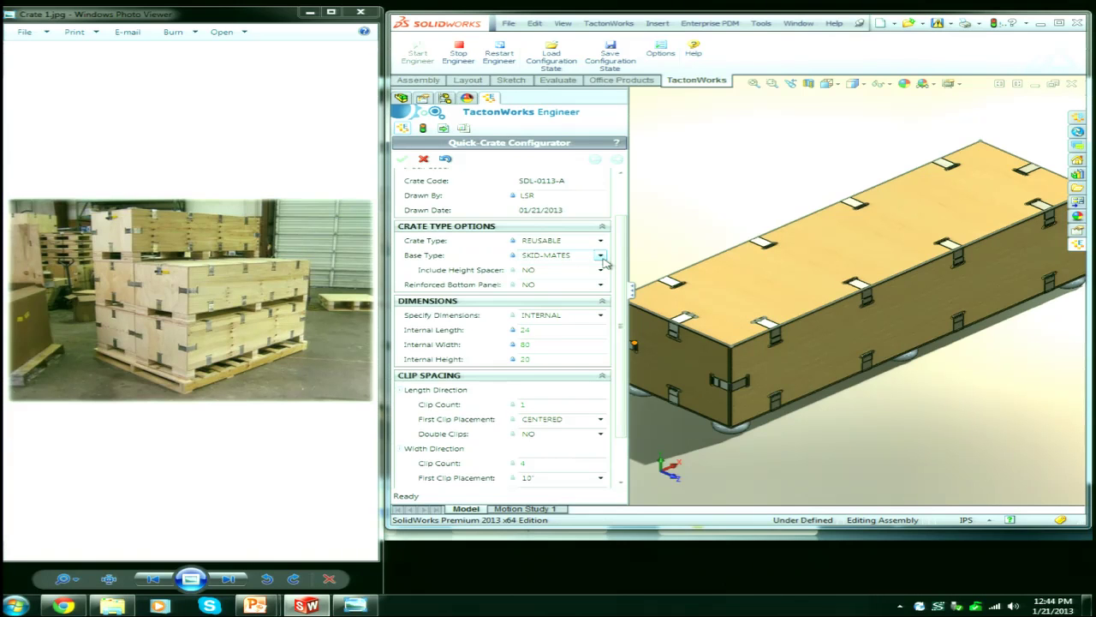
click(602, 255)
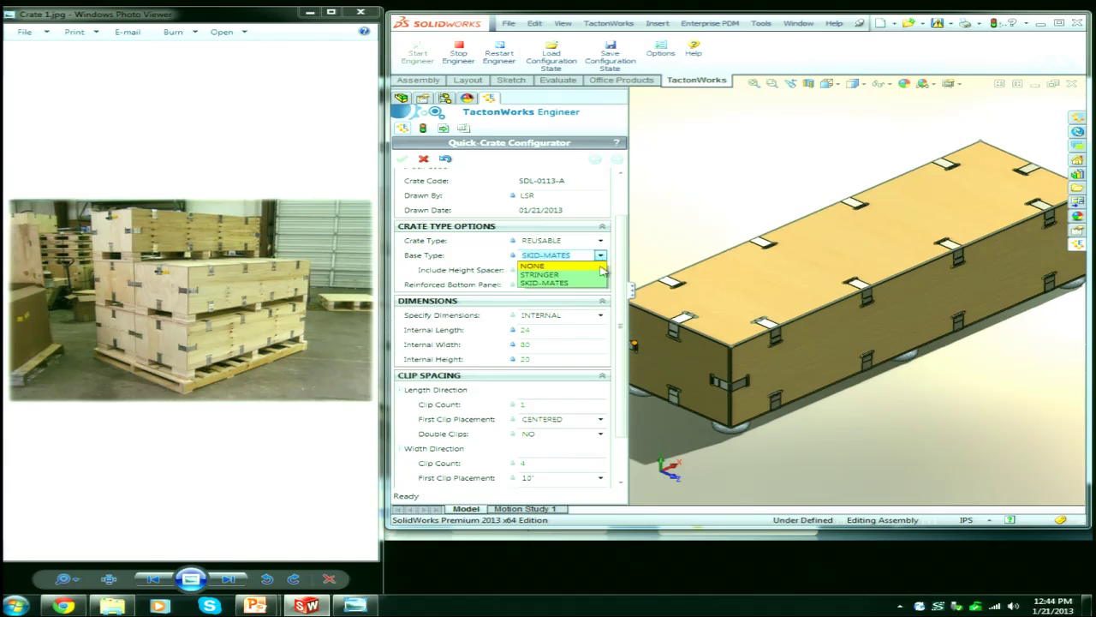
click(586, 281)
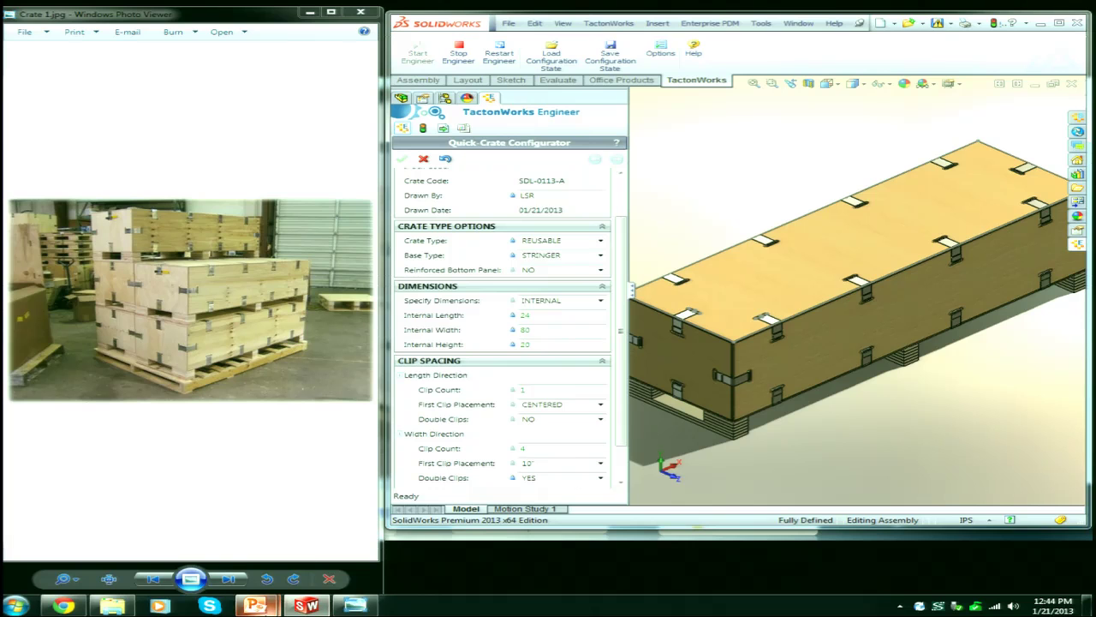
View the crate slide in the PowerPoint slide show and bring the SolidWorks and Crate 1.jpg windows back up.
mouse_move(259, 609)
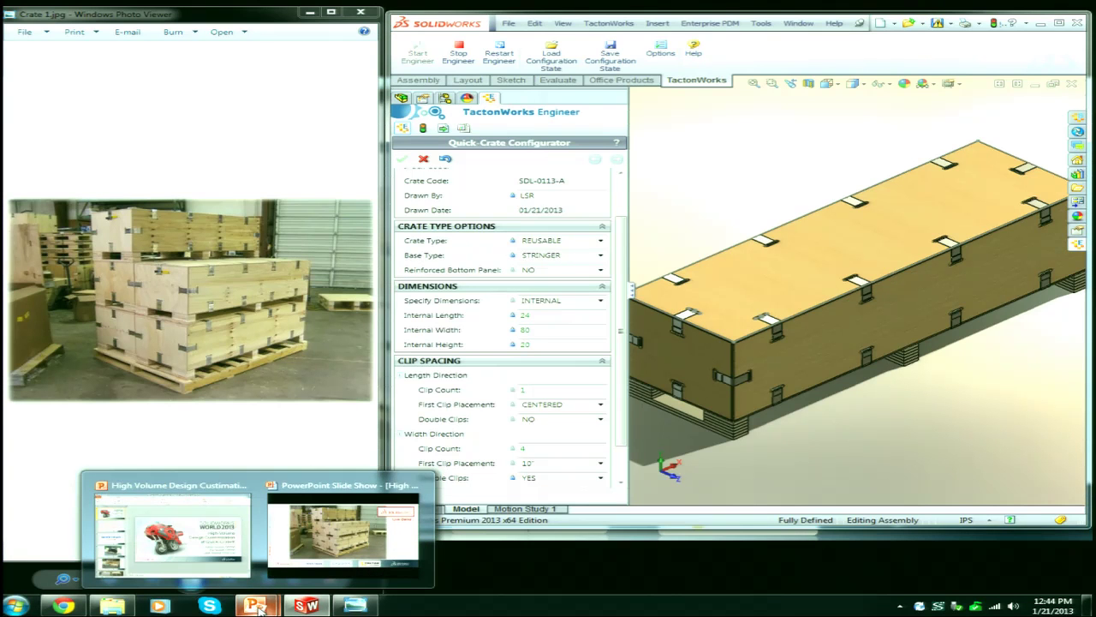
click(282, 561)
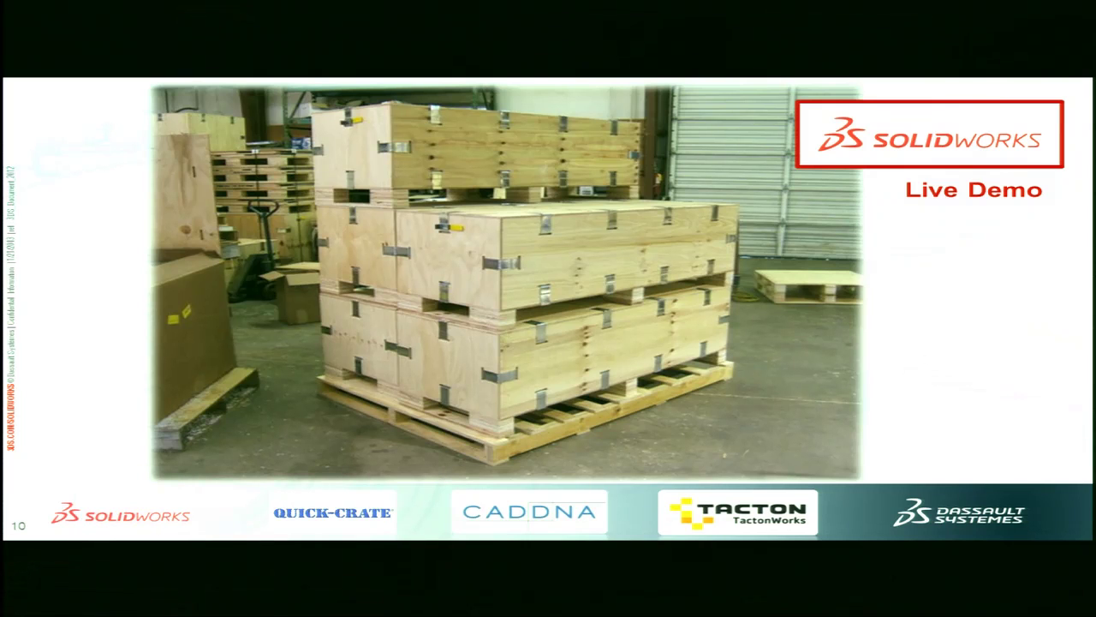
key(super+d)
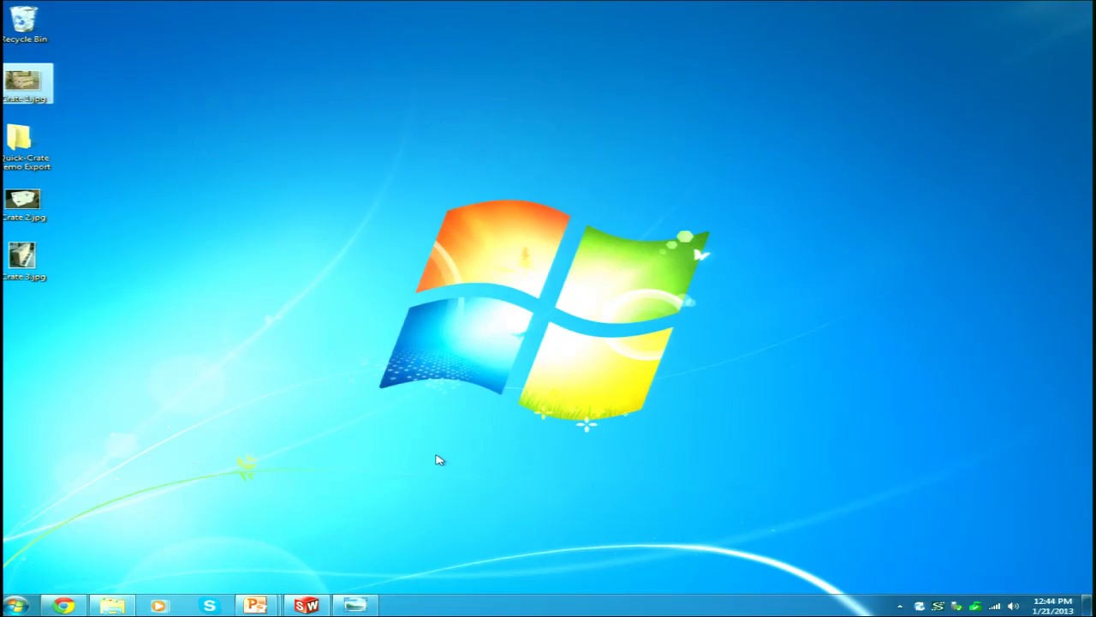
click(310, 606)
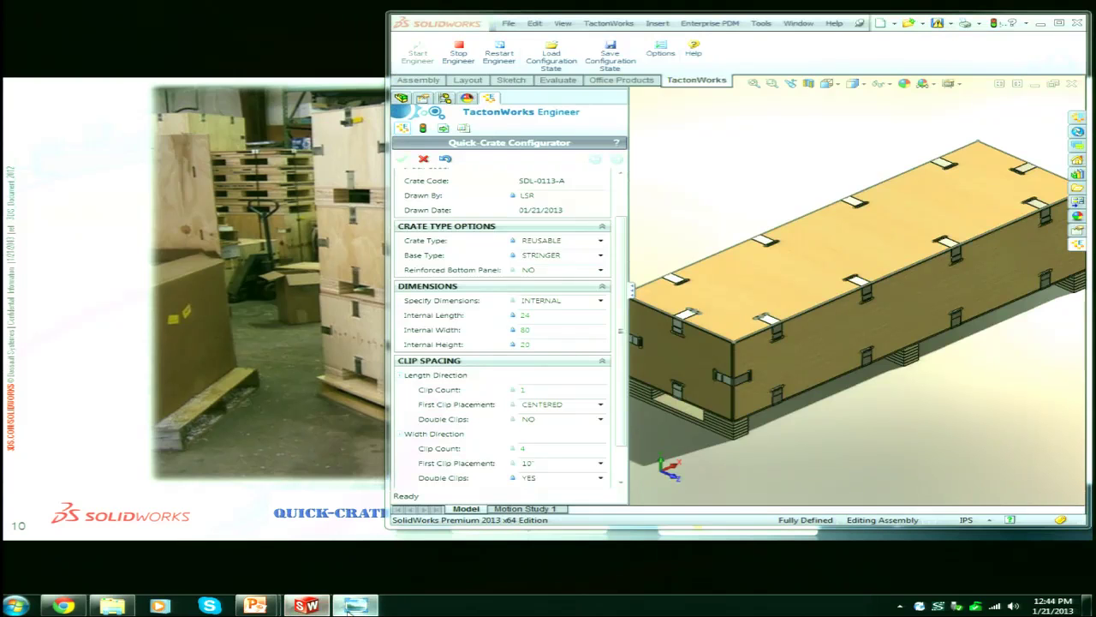
click(351, 606)
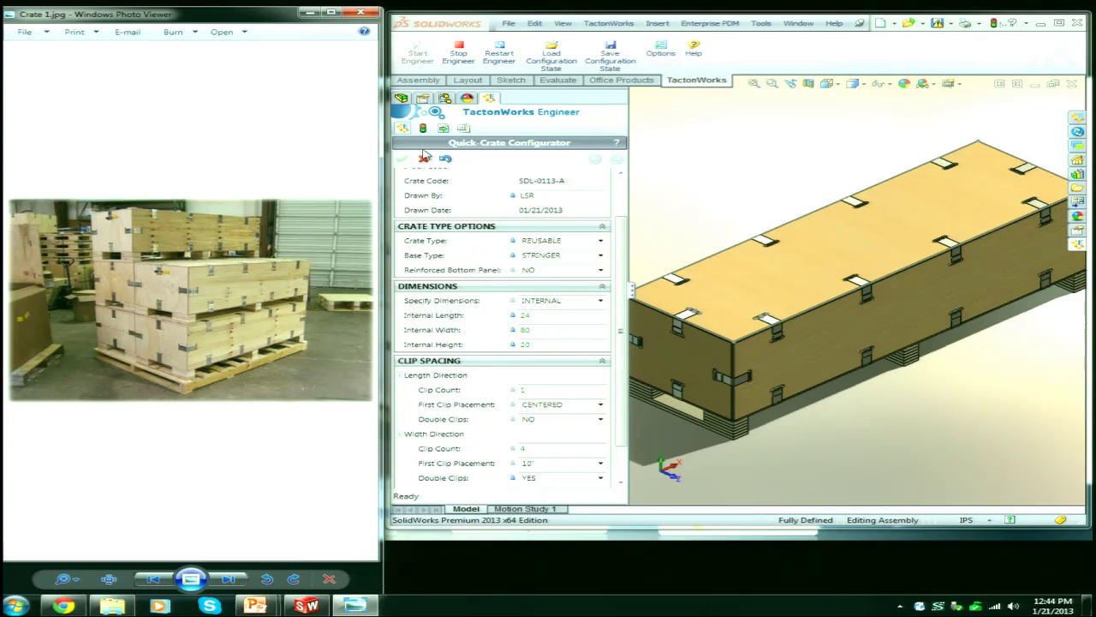
Export the configured crate's files, finish the configuration, and open the SDL-0113-A folder inside Quick-Crate Demo Export.
click(444, 131)
click(401, 160)
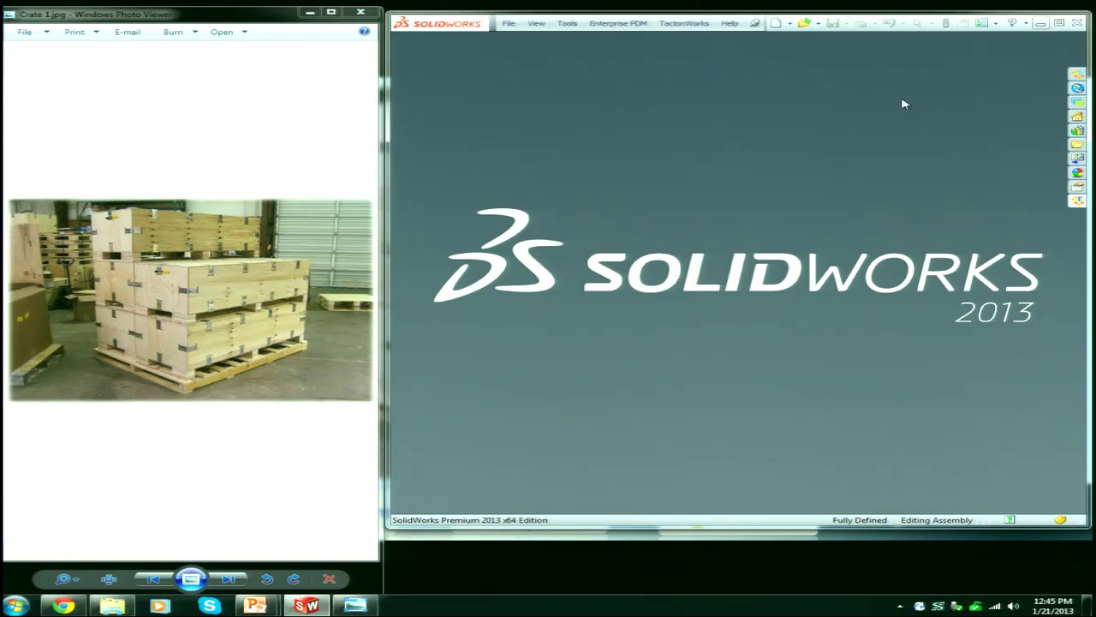
click(121, 607)
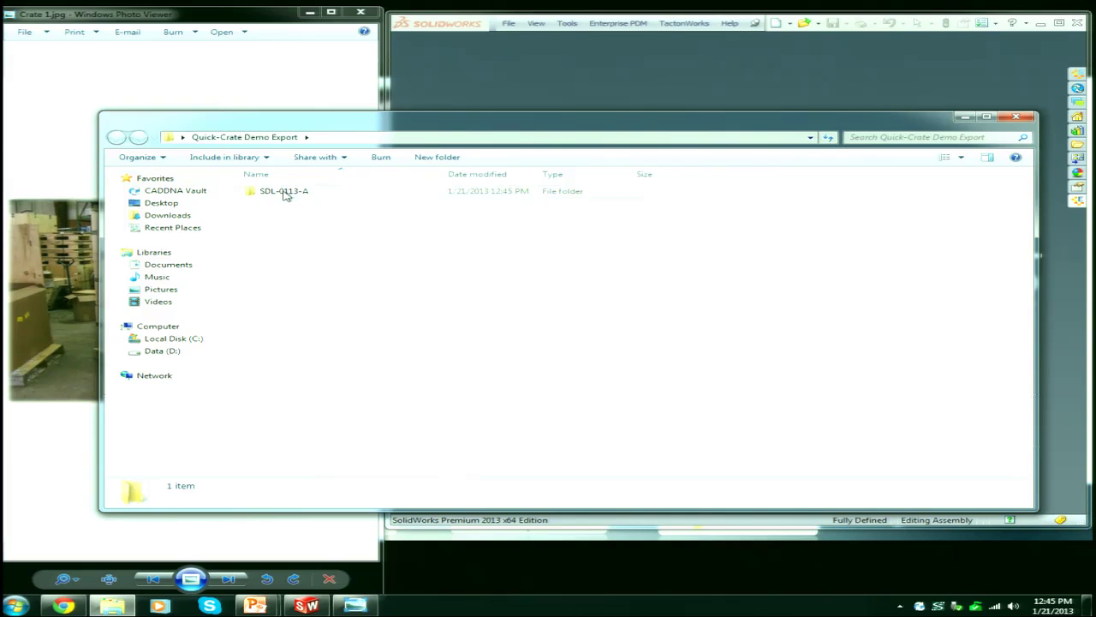
mouse_move(286, 195)
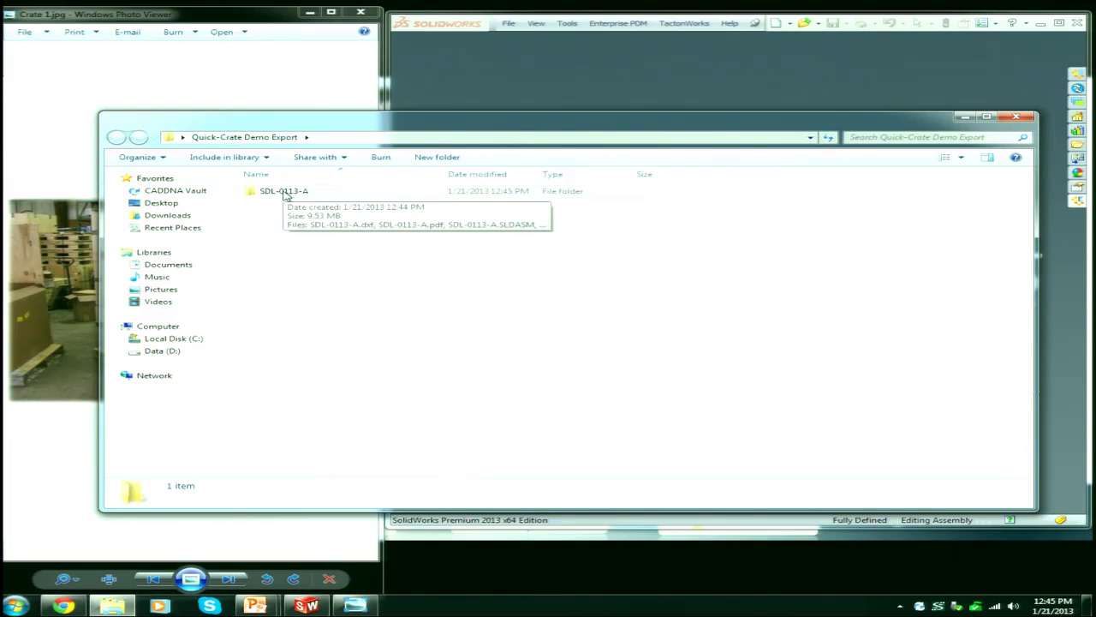
double_click(286, 192)
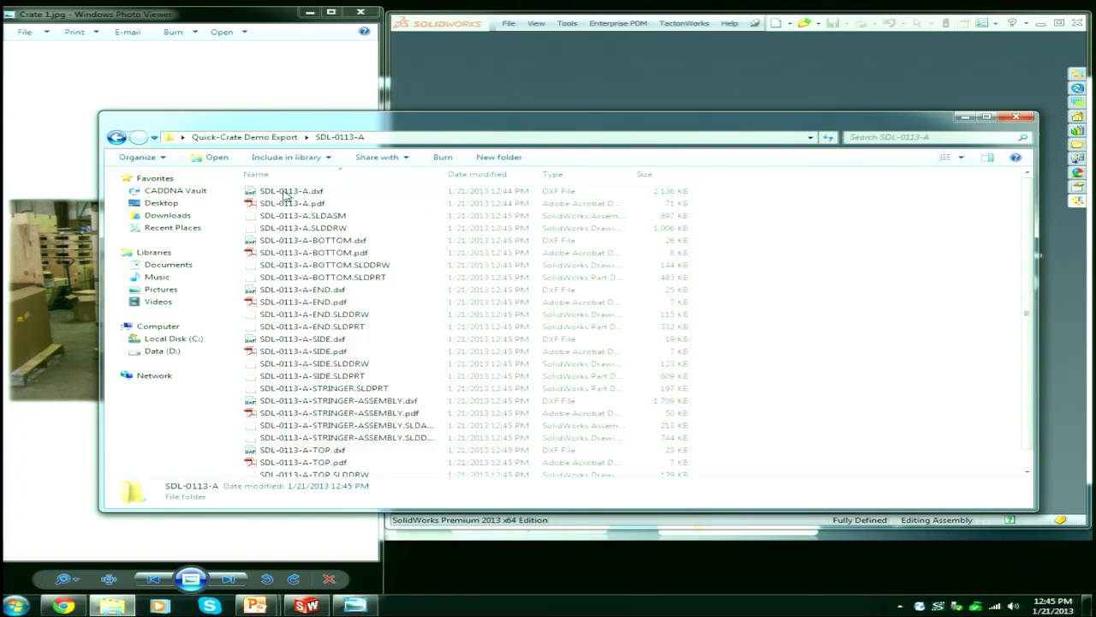
Preview the SDL-0113-A.pdf drawing in the folder window, enlarged enough to read its dimensions.
click(300, 205)
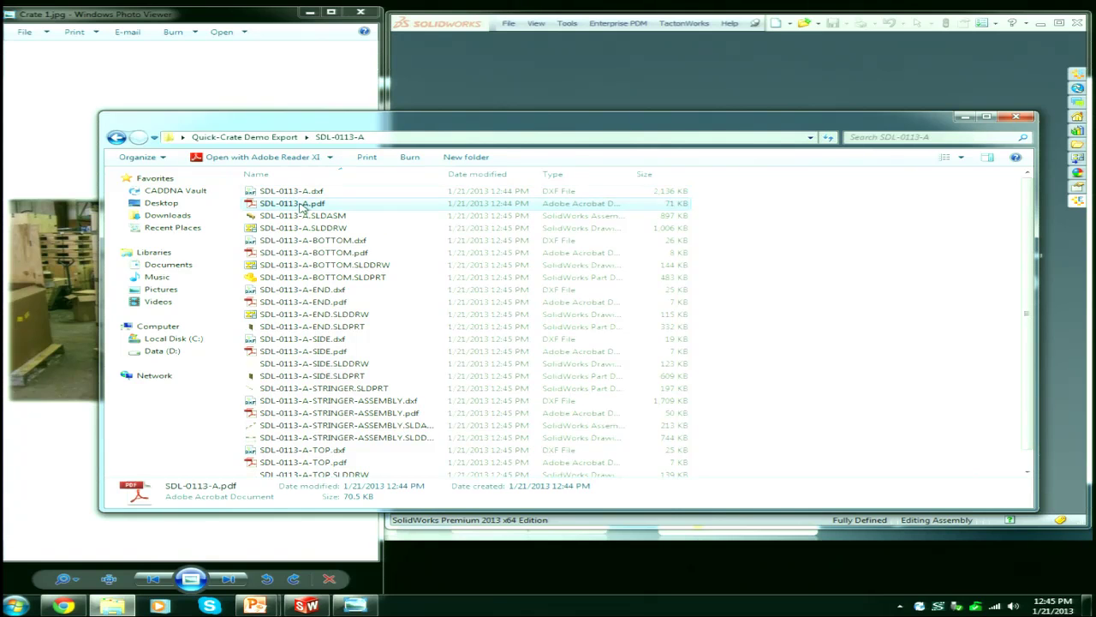
click(988, 157)
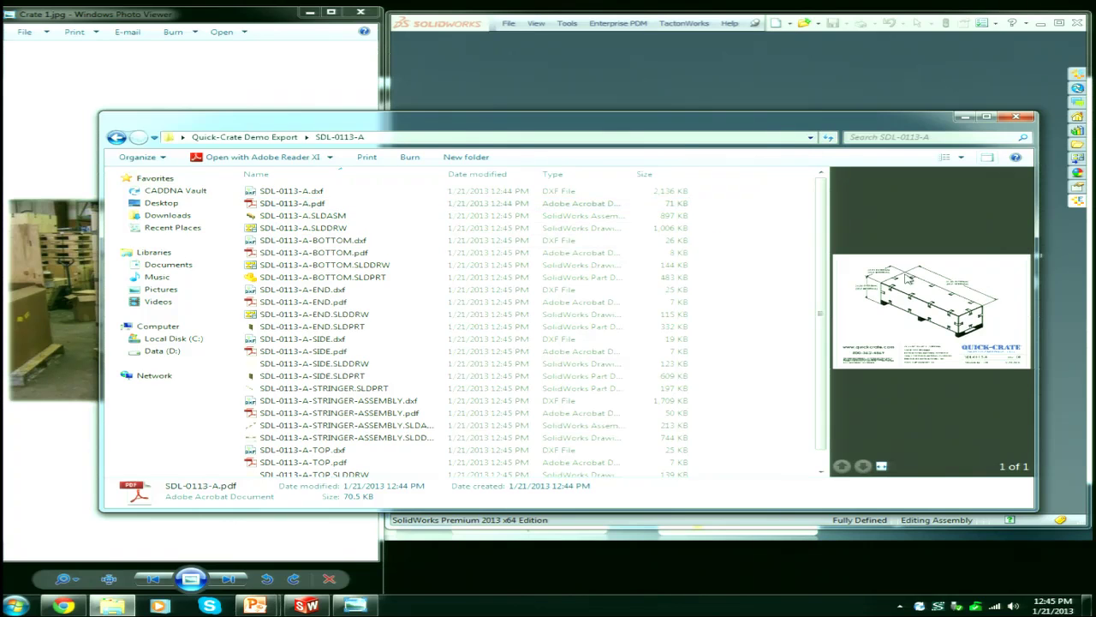
mouse_move(825, 271)
mouse_down()
mouse_move(381, 292)
mouse_move(393, 302)
mouse_up()
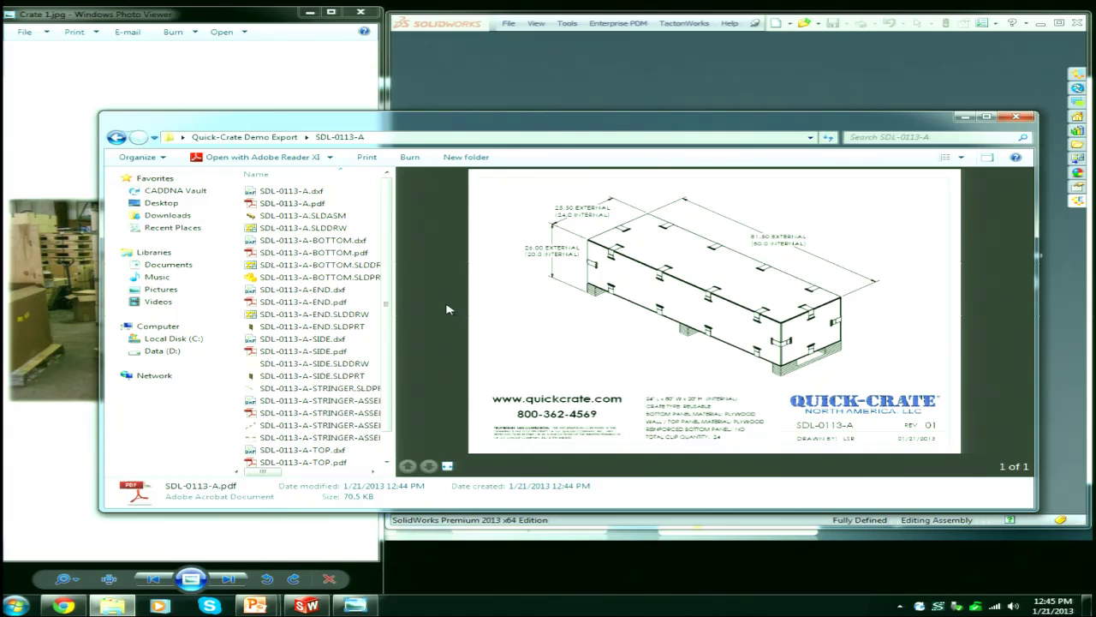
Preview the SDL-0113-A-STRINGER-ASSEMBLY.pdf and SDL-0113-A.pdf drawings, and switch back to the PowerPoint slide show.
click(319, 413)
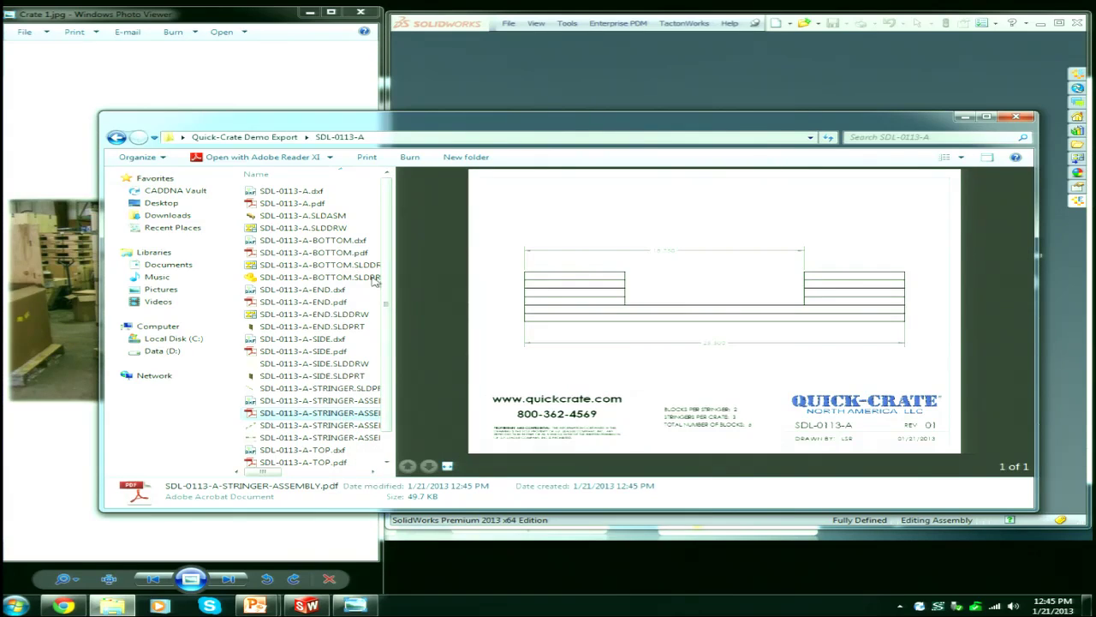
click(310, 205)
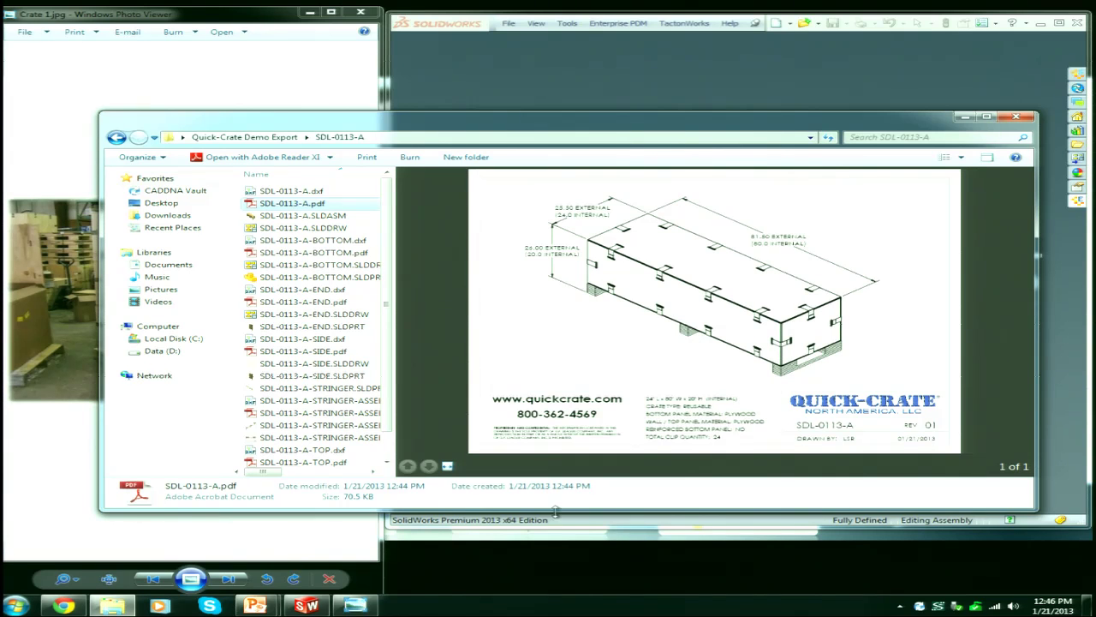
click(253, 602)
click(336, 548)
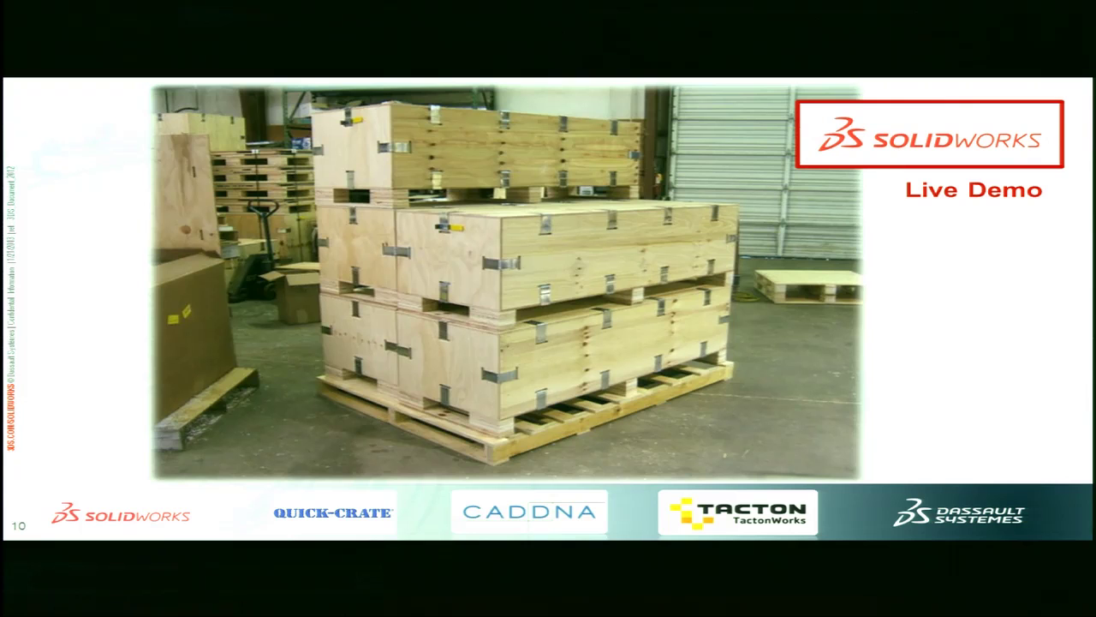
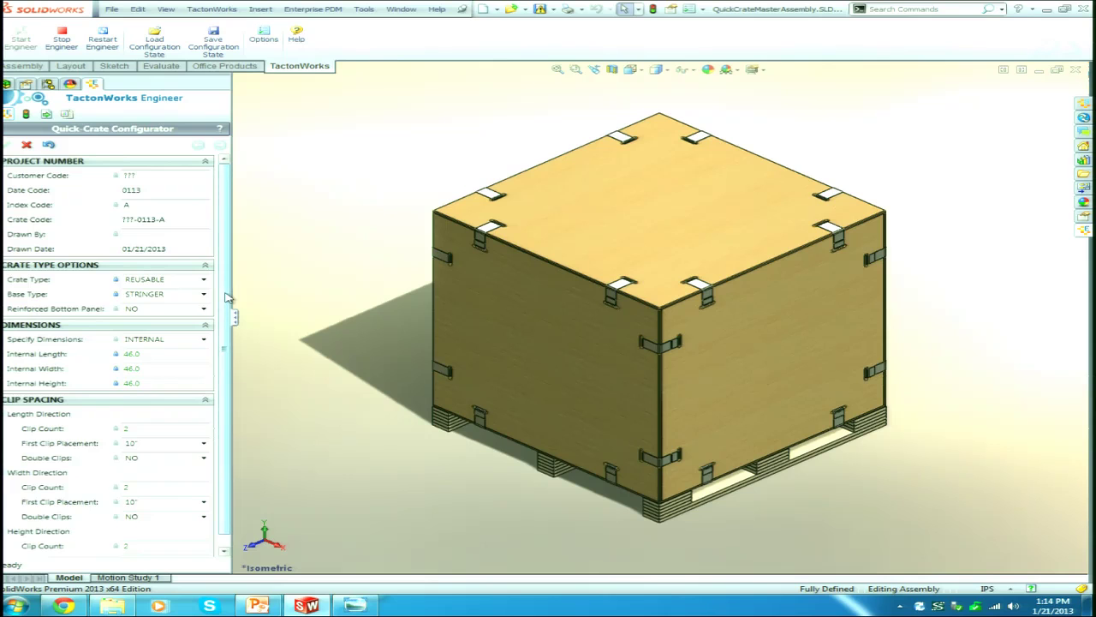
Cut the crate assembly open with a section view at the Front Plane.
scroll(225, 308, down, 1)
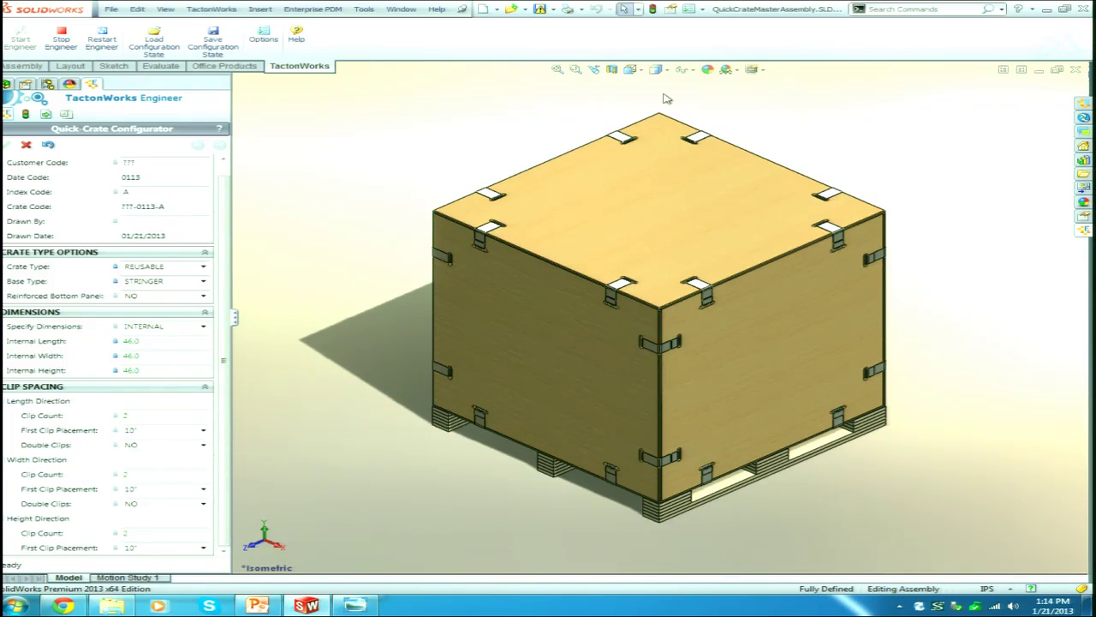
click(620, 74)
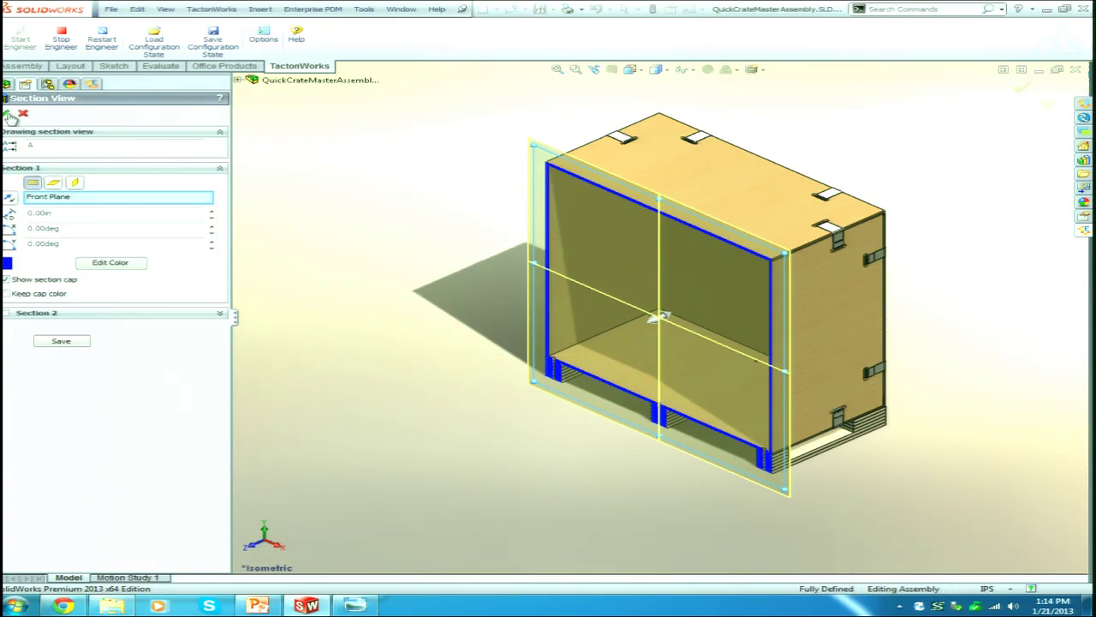
click(8, 114)
Examine the bolt hole in the corner of the bottom panel and highlight its hole face.
middle_drag(413, 291, 436, 294)
scroll(589, 329, down, 6)
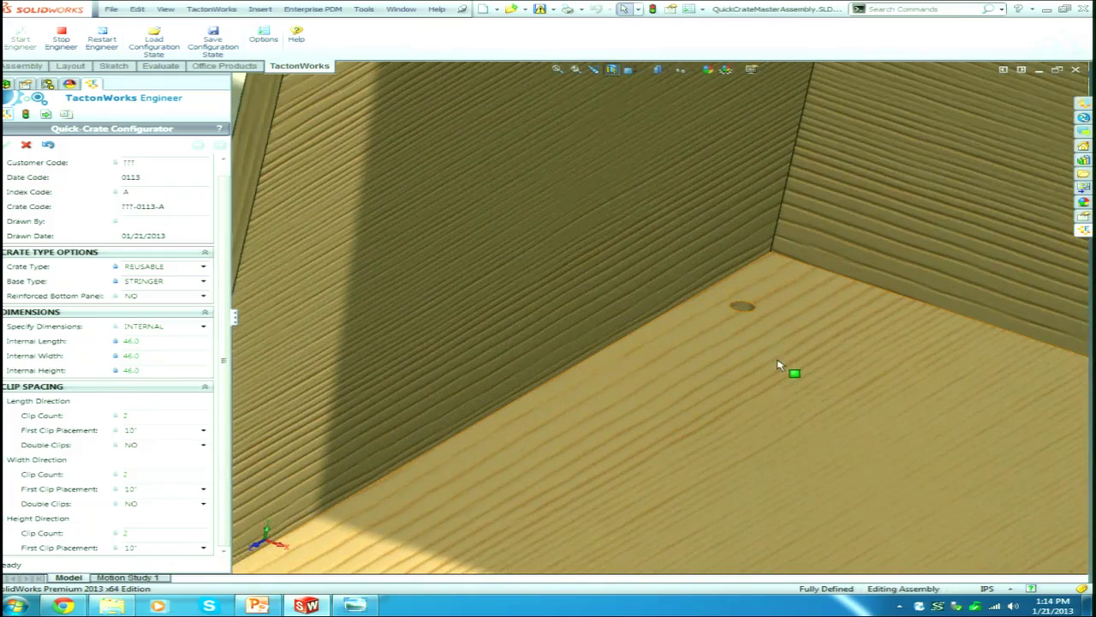
scroll(780, 349, up, 1)
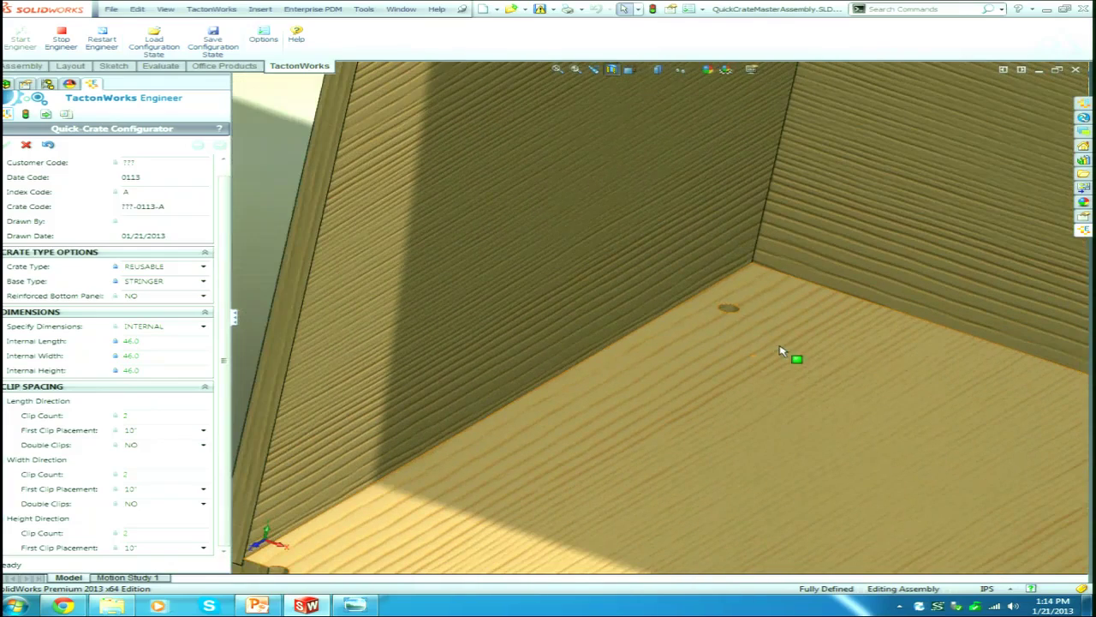
click(730, 312)
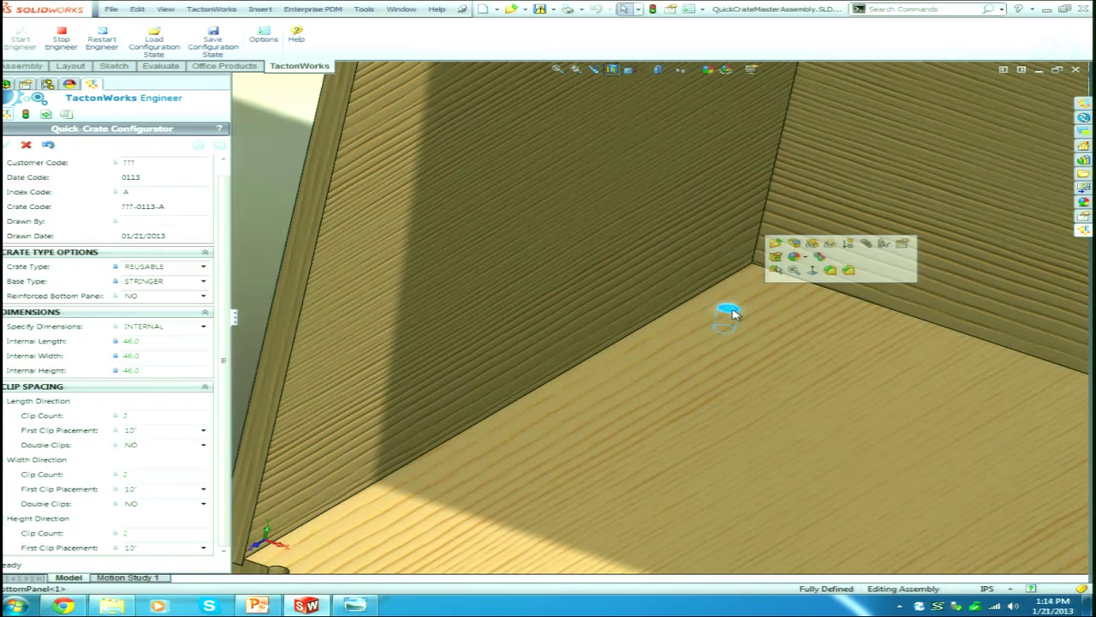
click(274, 175)
scroll(743, 319, up, 1)
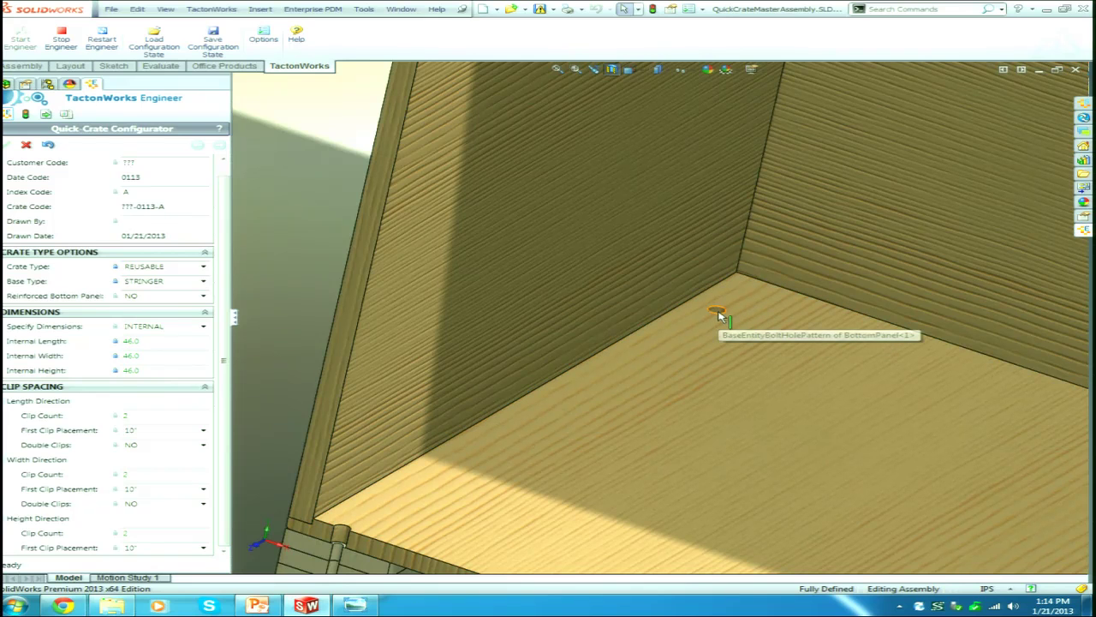
scroll(563, 498, up, 2)
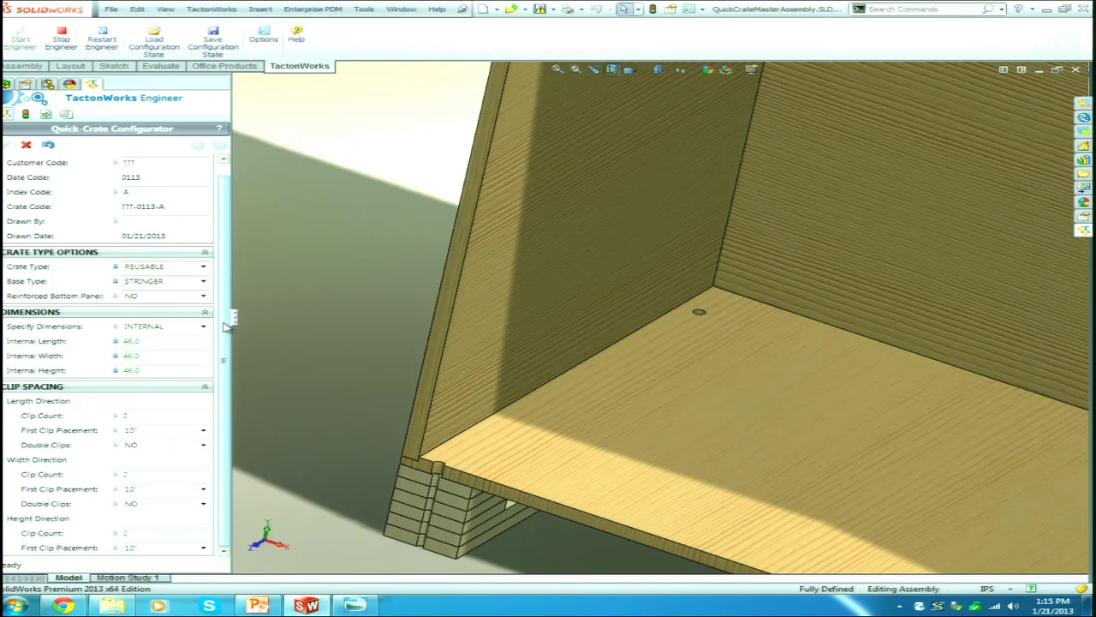
Show the assembly's feature tree in a wider pane and bring the whole sectioned crate into view.
click(6, 84)
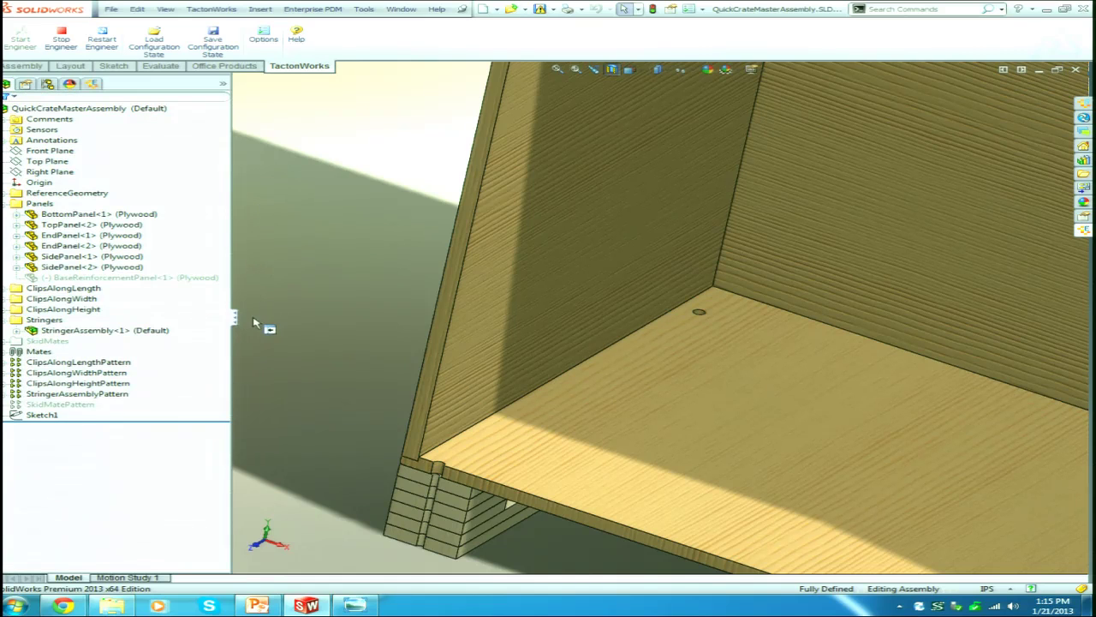
drag(244, 321, 291, 312)
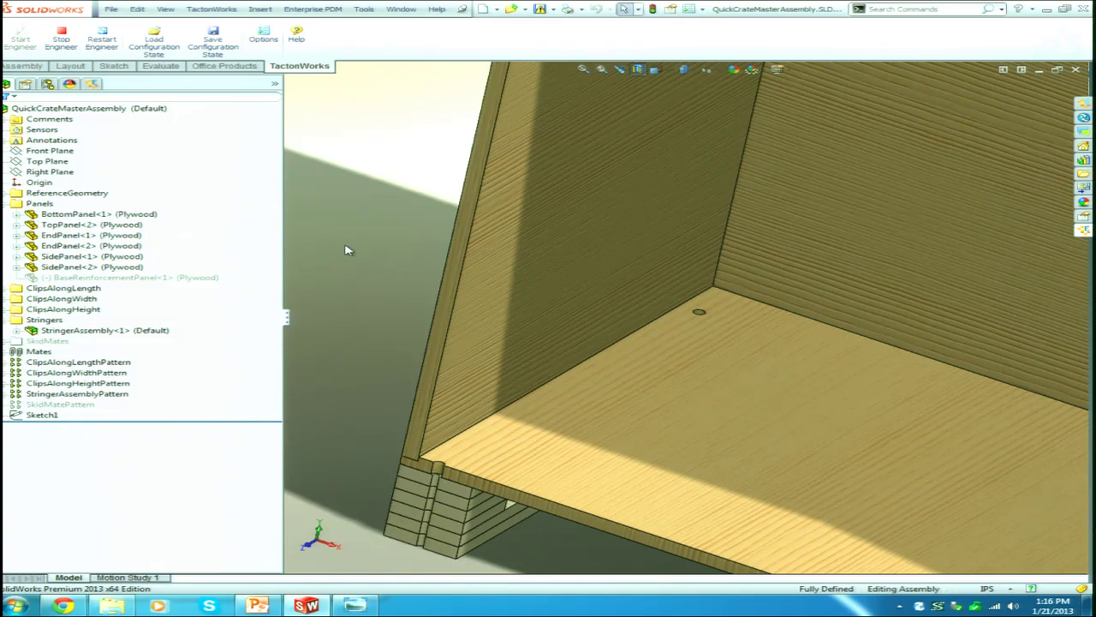
scroll(514, 255, up, 6)
scroll(993, 279, down, 3)
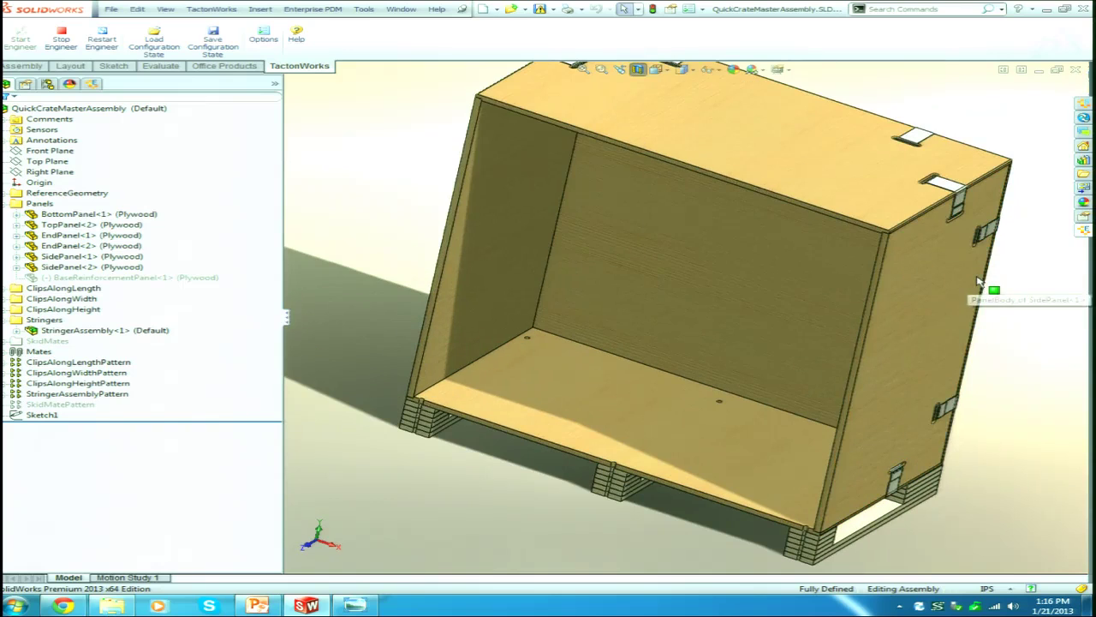
Highlight EndPanel<1>, EndPanel<2> and SidePanel<1> of the Panels folder in the model.
click(66, 236)
click(63, 239)
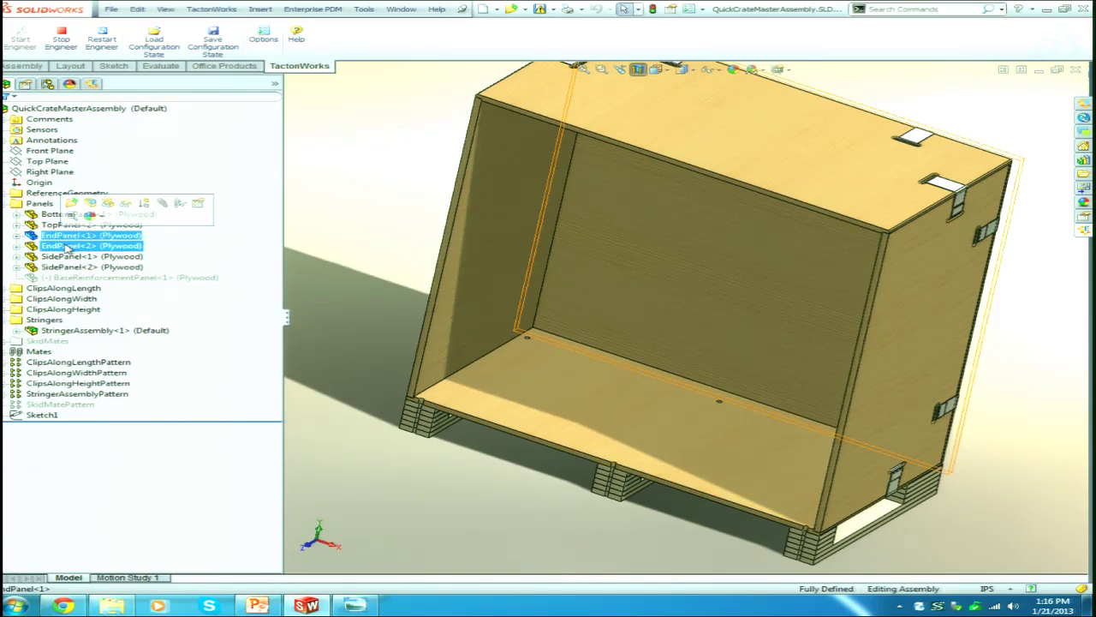
ctrl+click(77, 246)
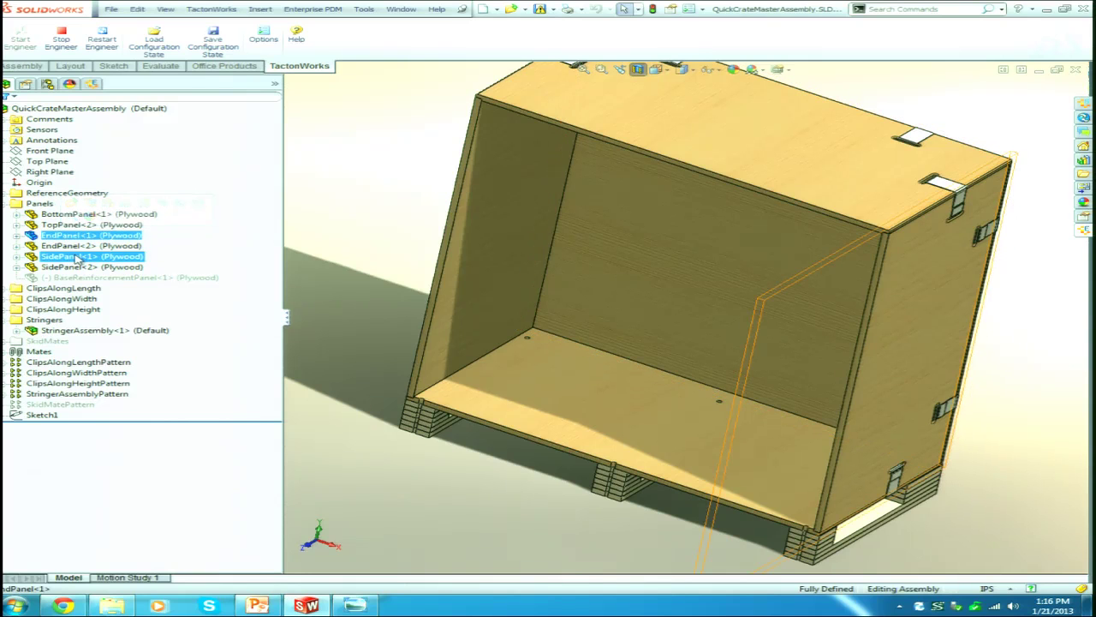
click(79, 256)
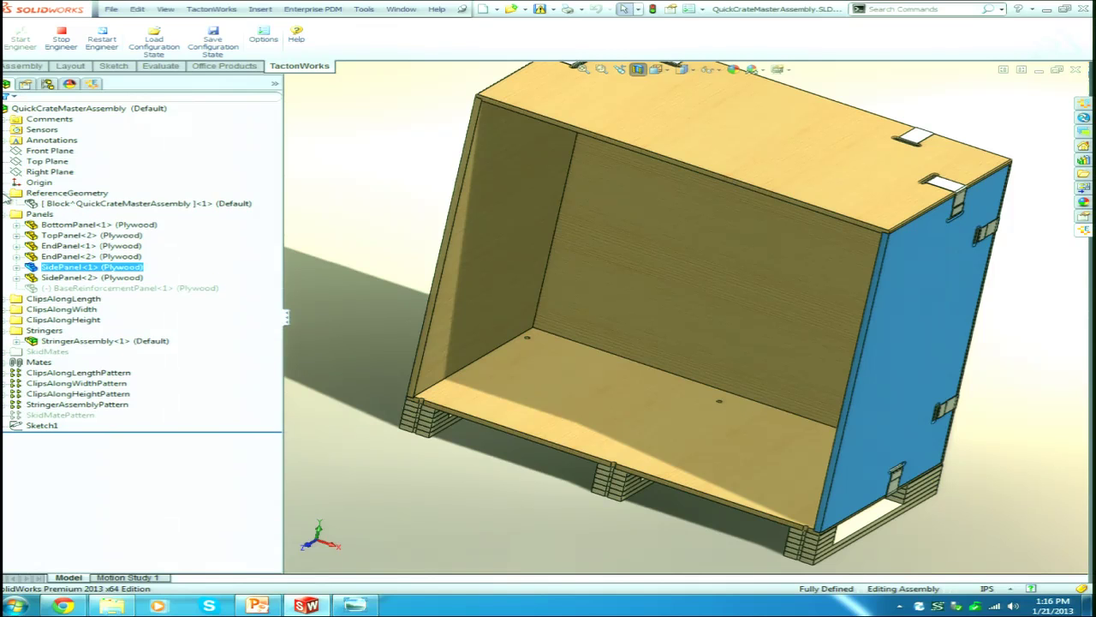
Show the hidden Block reference component of the ReferenceGeometry folder in the crate assembly.
click(64, 206)
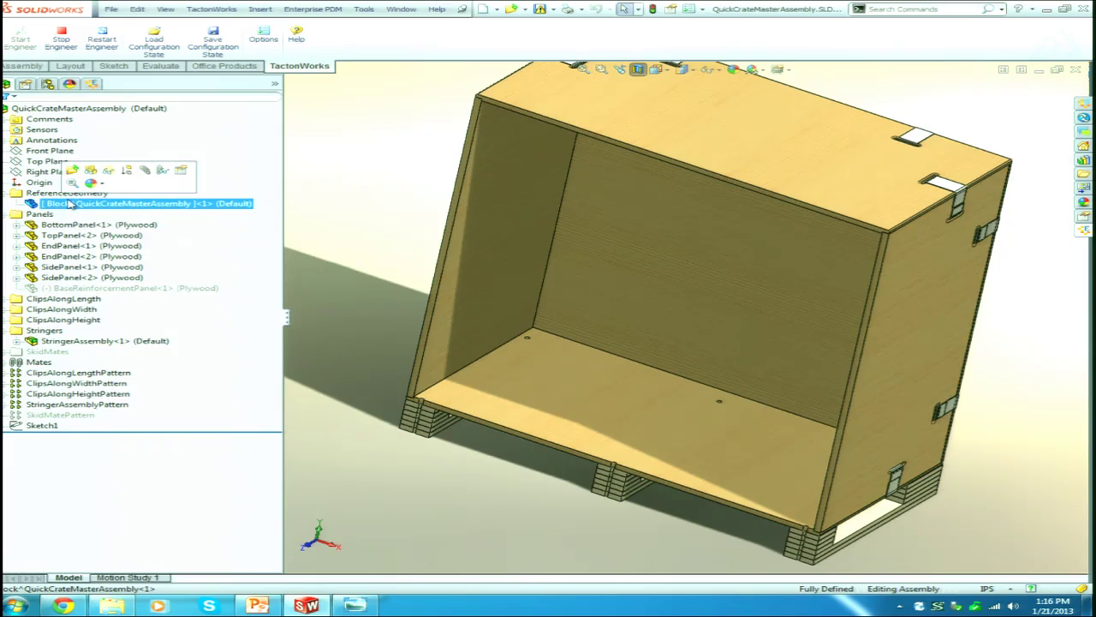
click(91, 174)
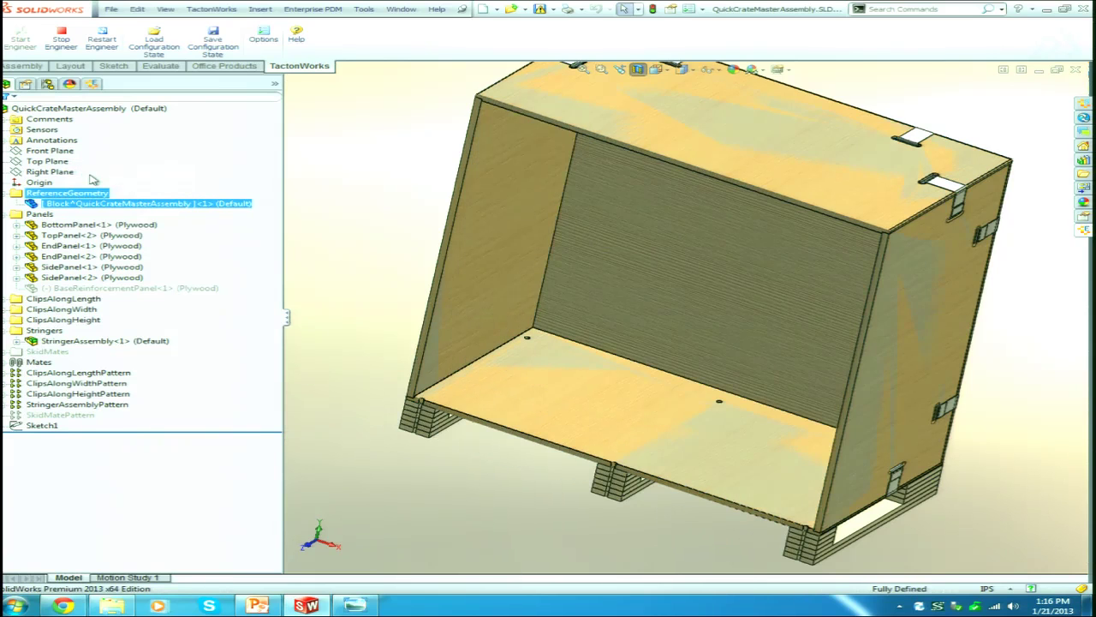
click(337, 185)
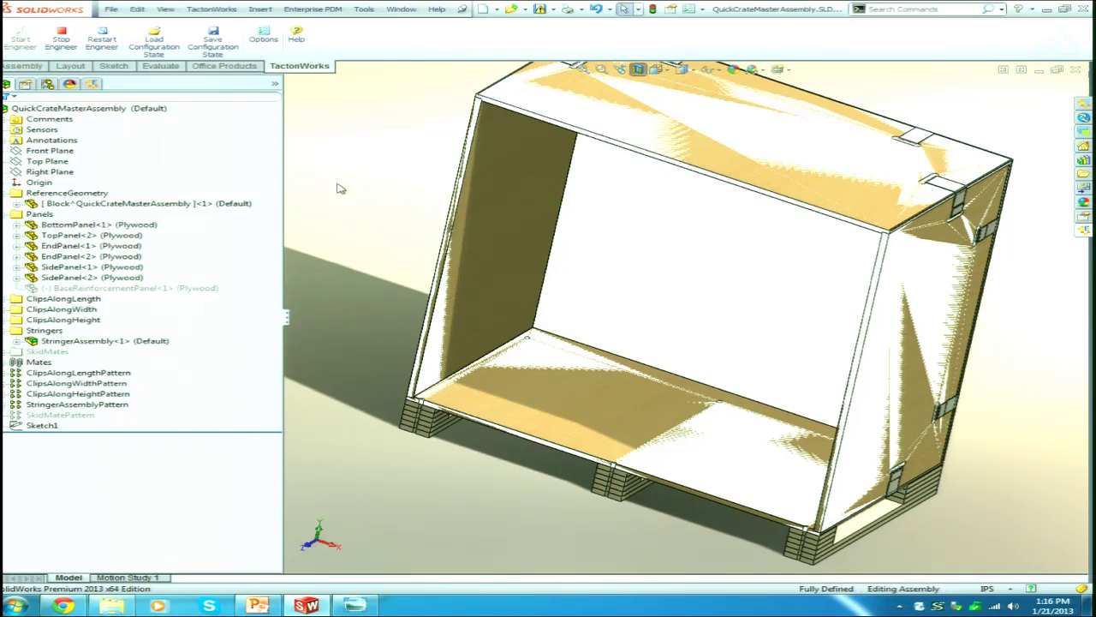
Isolate the Block reference component so the other crate components are hidden.
click(64, 207)
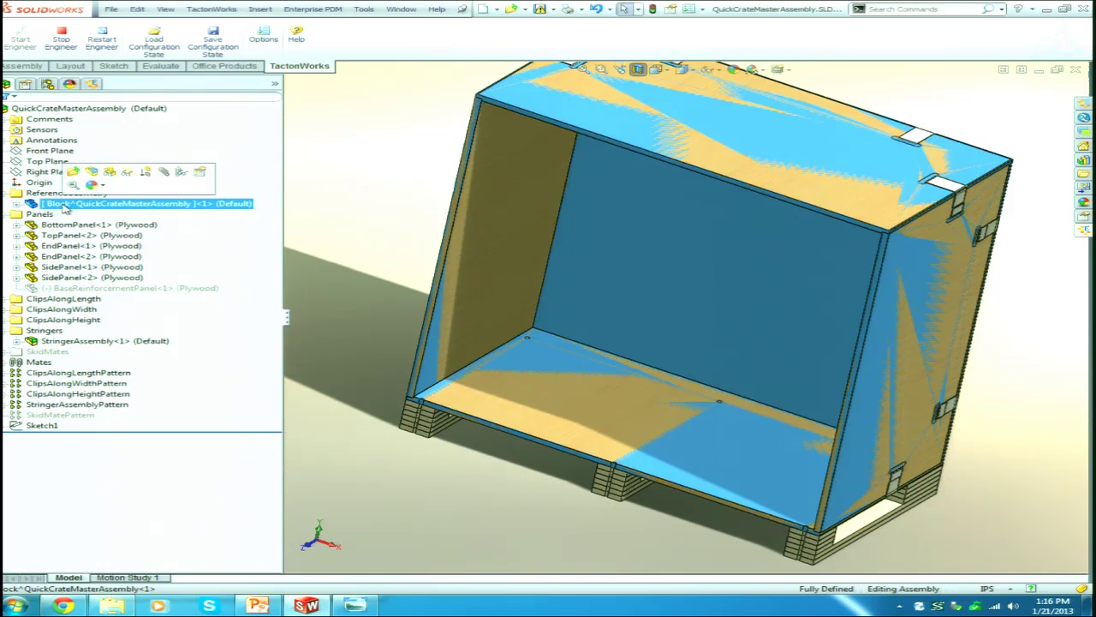
click(354, 183)
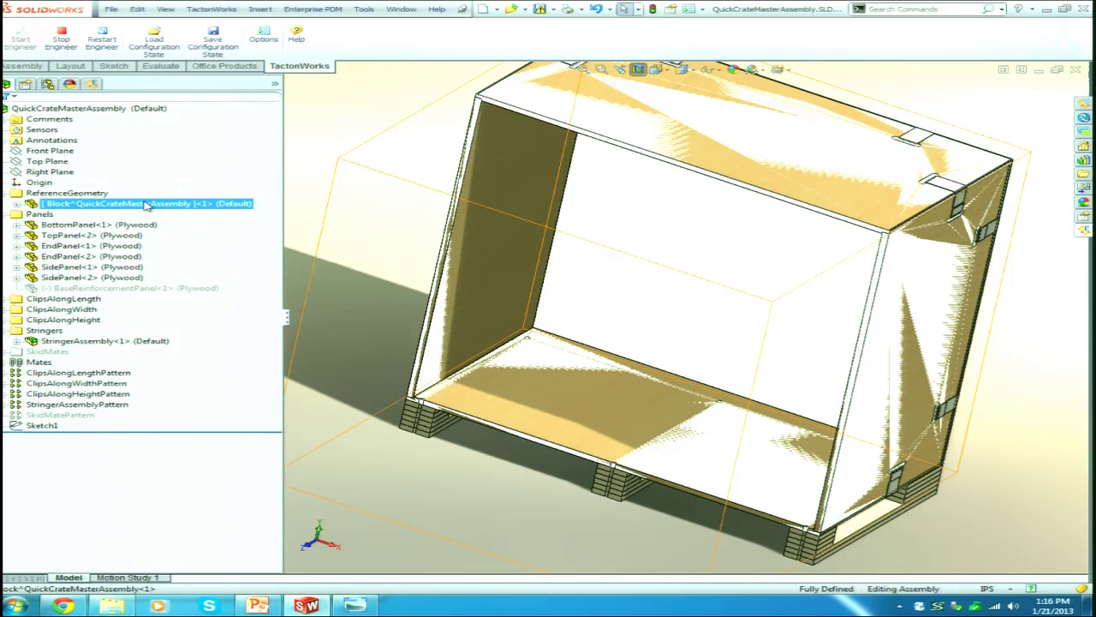
right_click(147, 206)
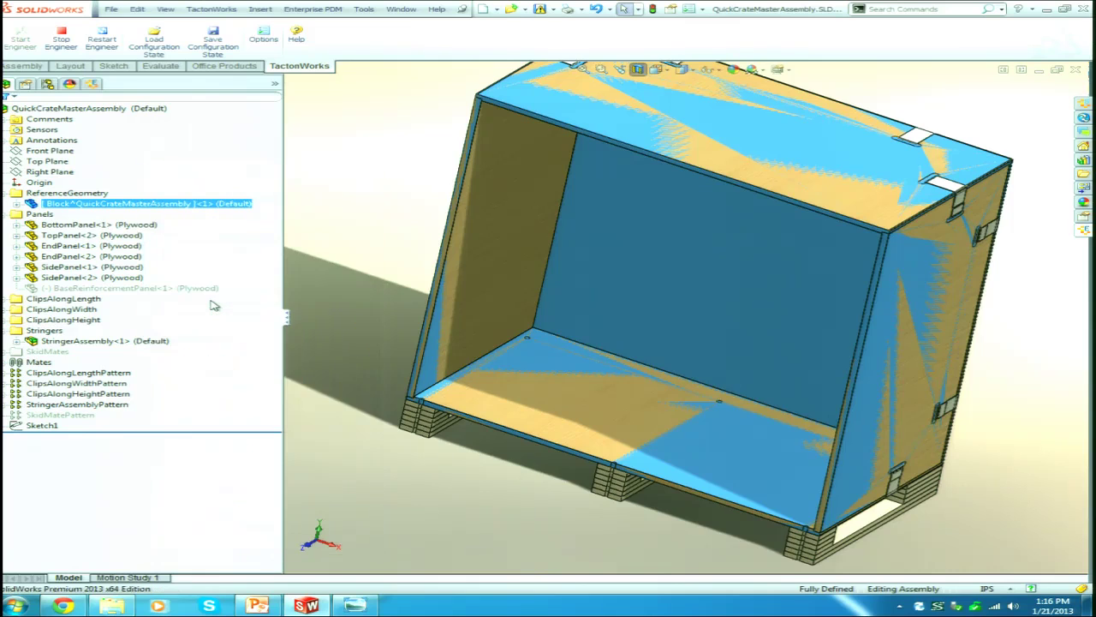
click(212, 304)
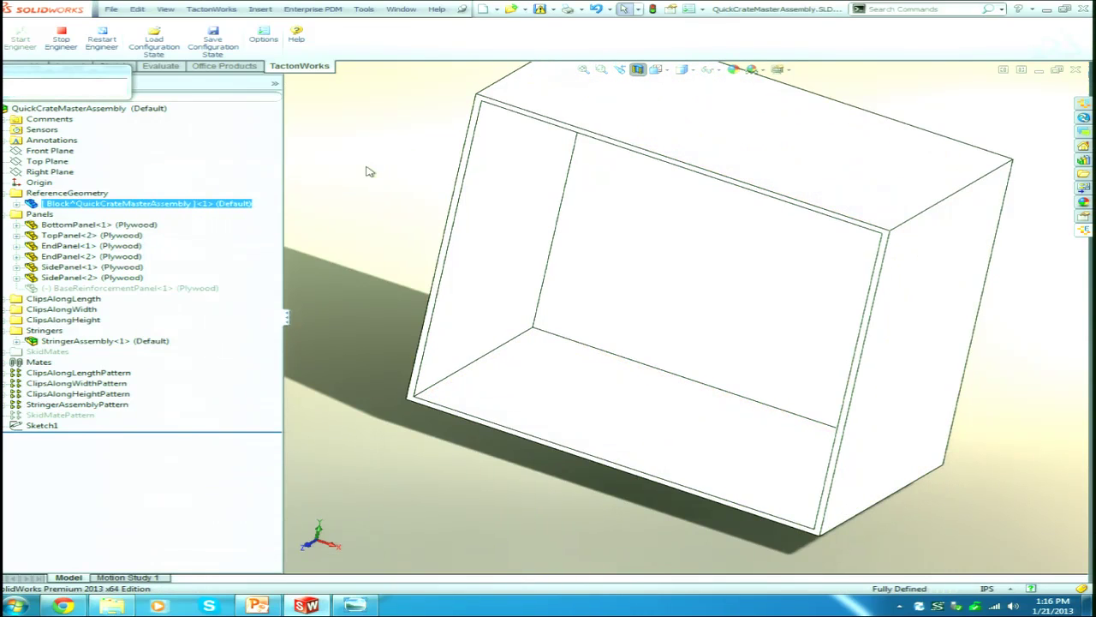
Turn off the section view and examine the complete reference block from the front corner.
middle_drag(422, 174, 385, 137)
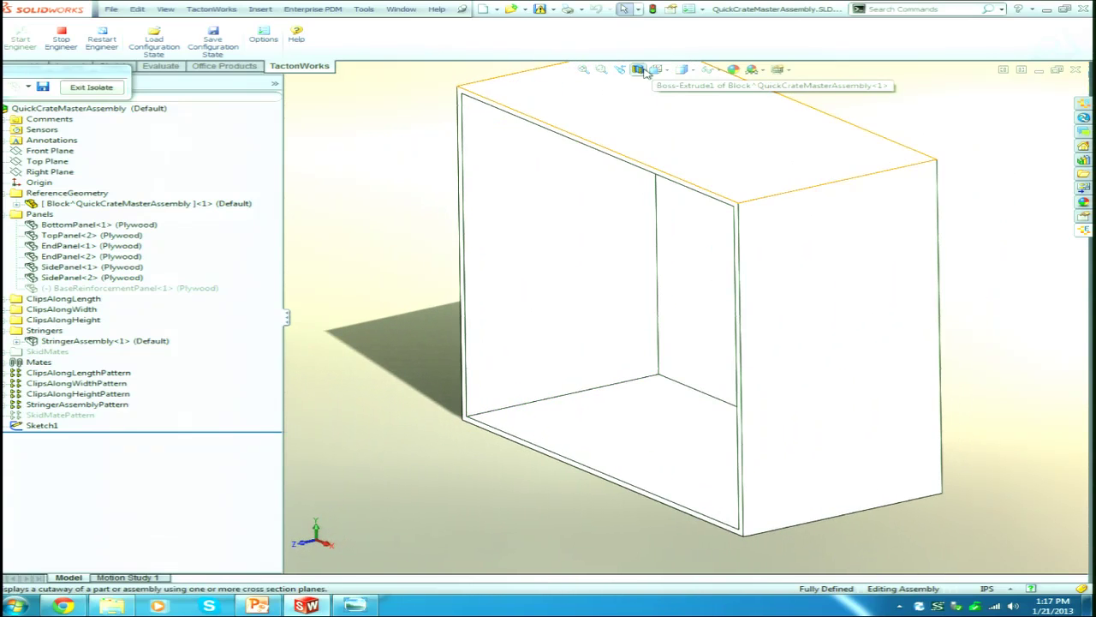
click(638, 69)
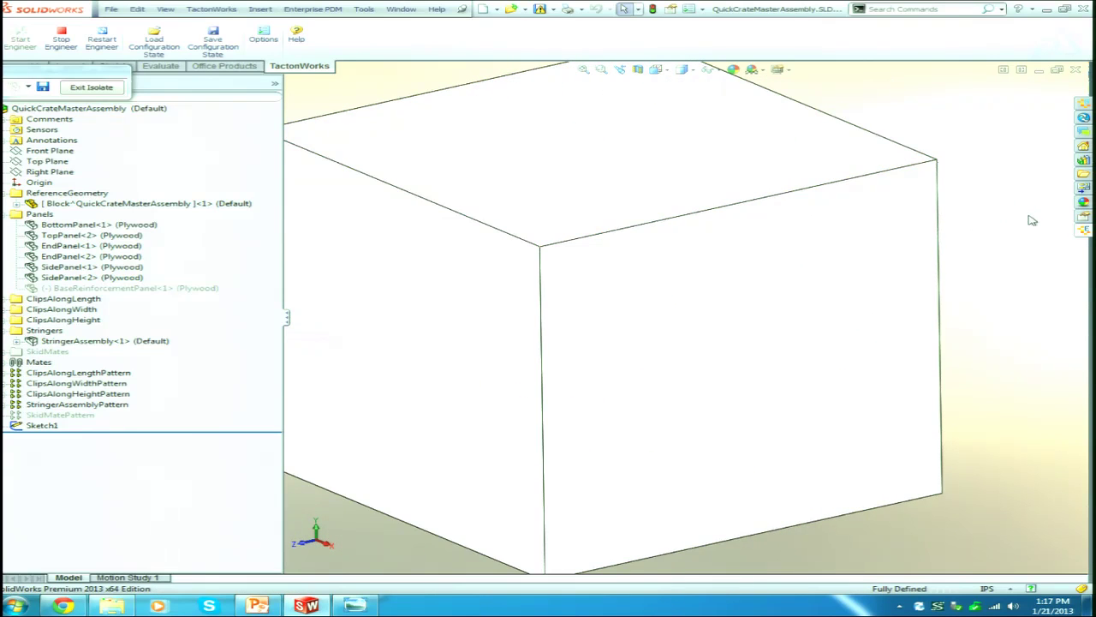
key(f)
middle_drag(497, 326, 517, 305)
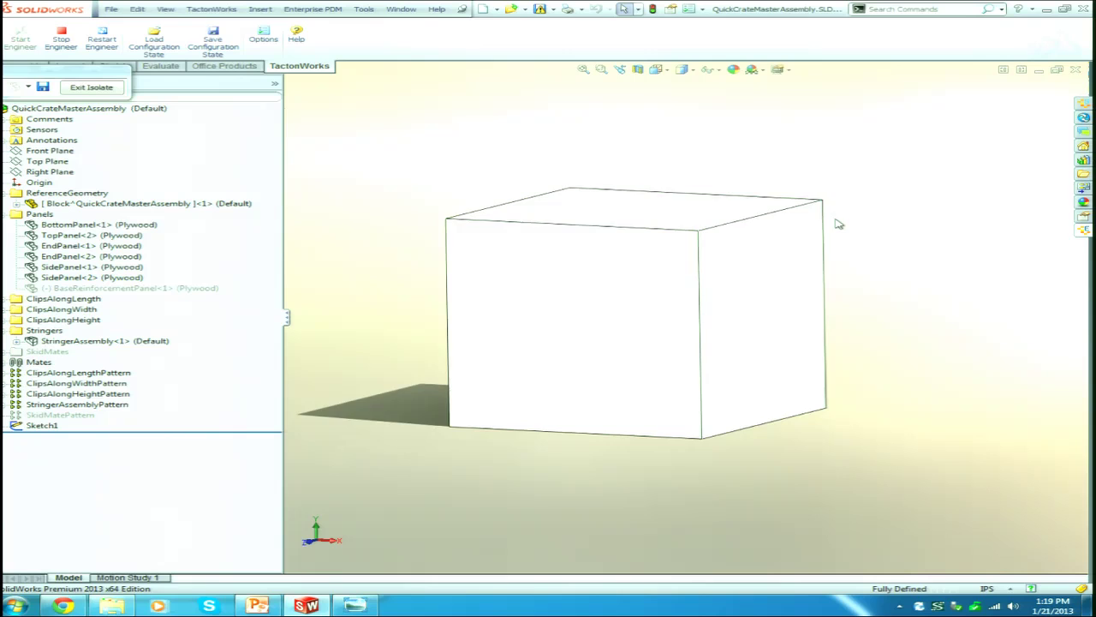
scroll(843, 223, up, 2)
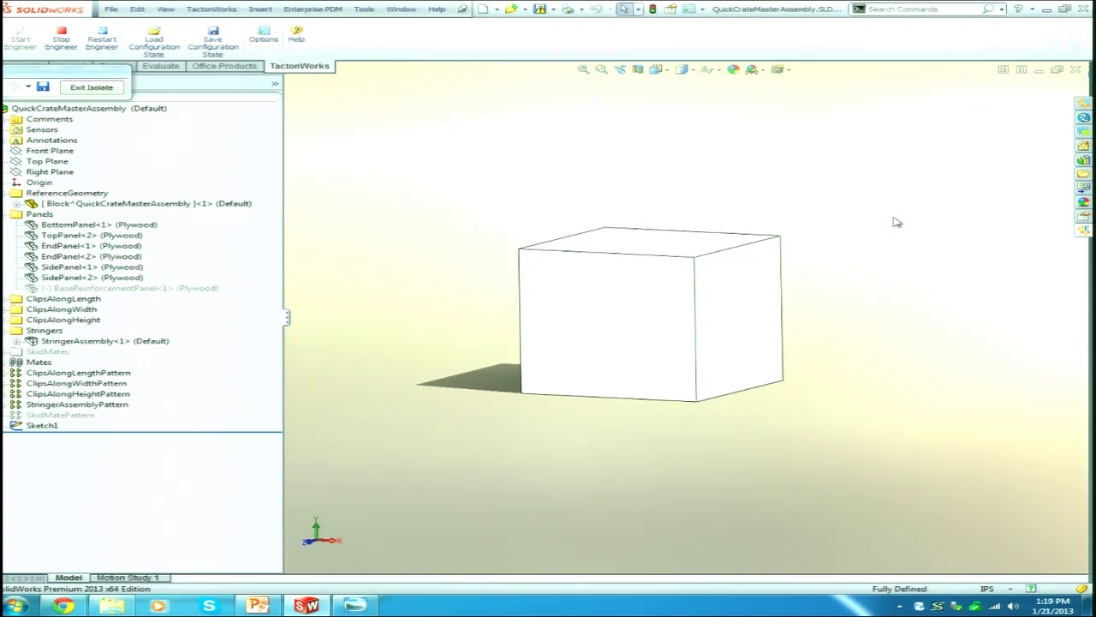
Minimize the assembly document and open SDL-0113-A.SLDDRW from the SDL-0113-A export folder.
click(1039, 70)
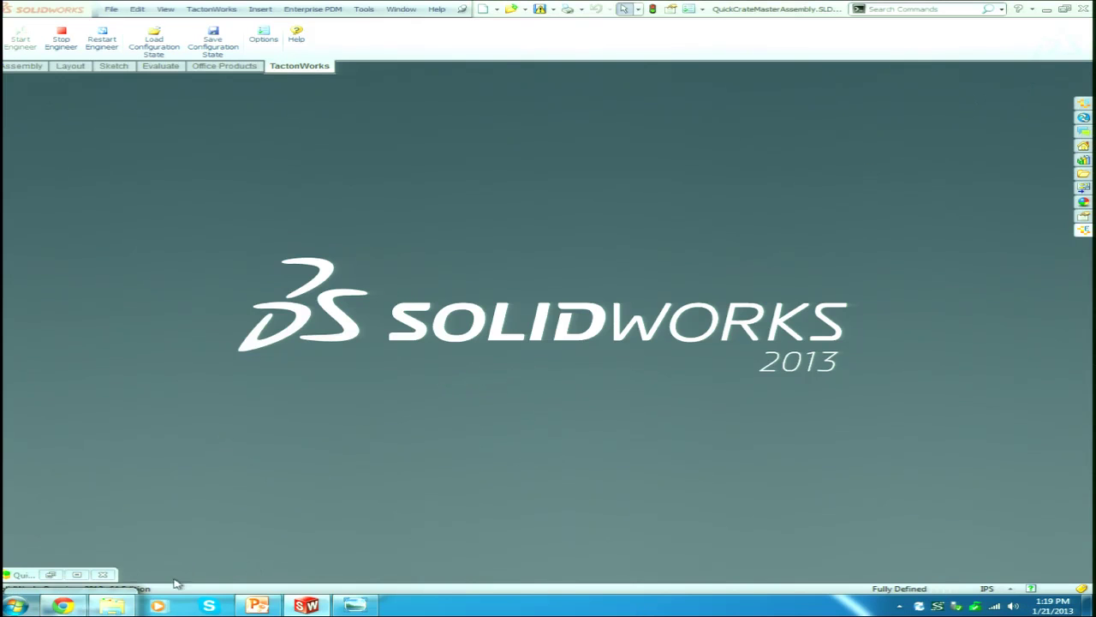
click(119, 606)
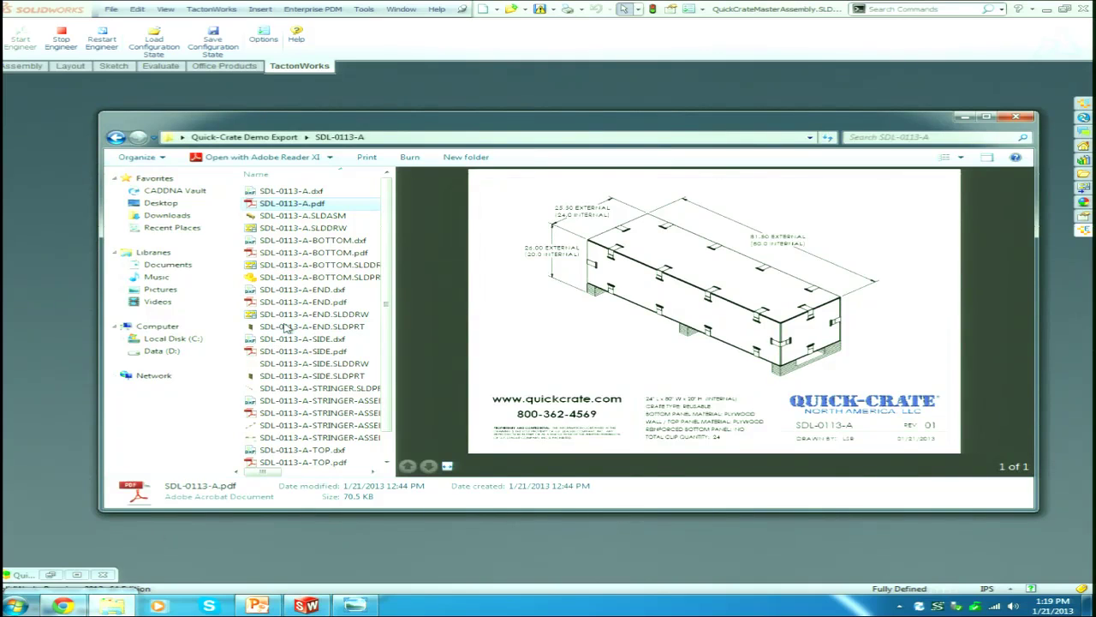
click(312, 229)
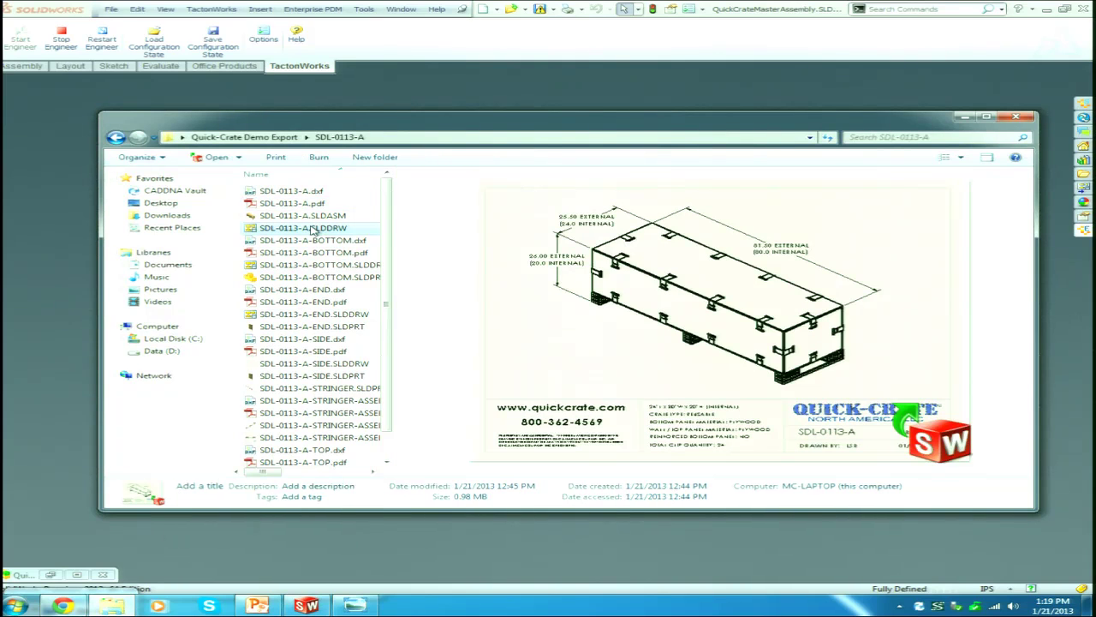
double_click(312, 228)
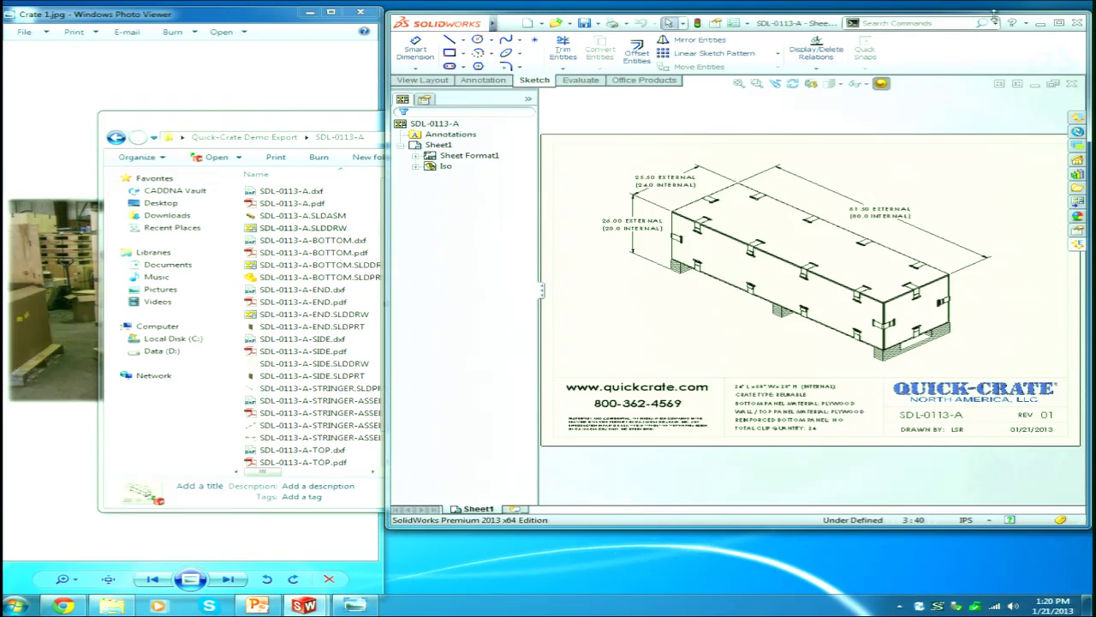
Maximize the SolidWorks window and examine the crate dimensions on the SDL-0113-A drawing sheet.
click(1059, 23)
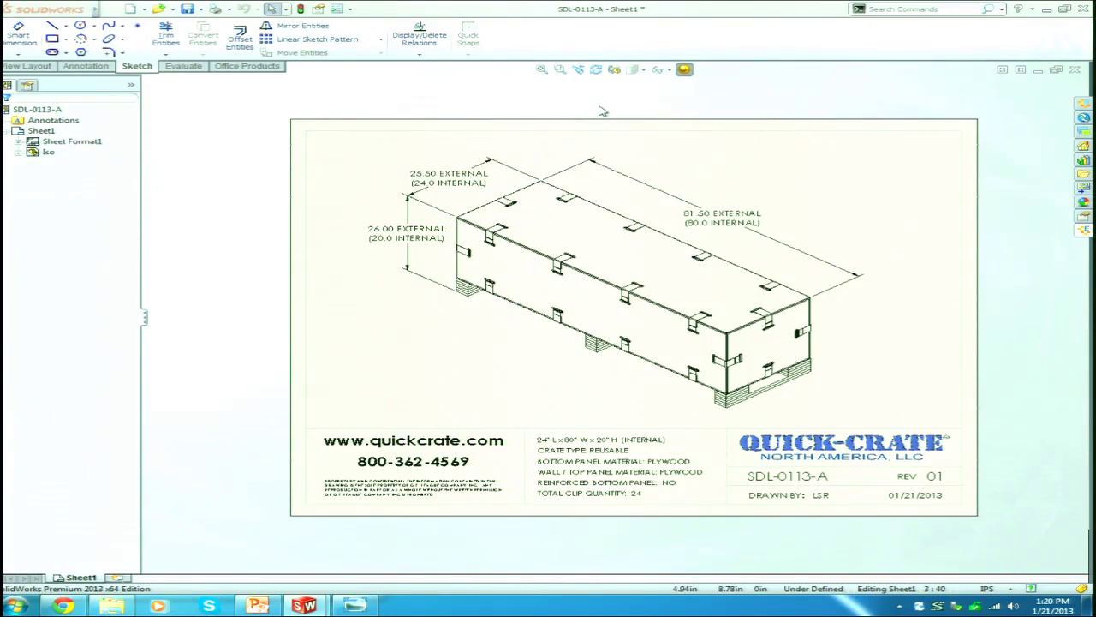
scroll(568, 144, down, 1)
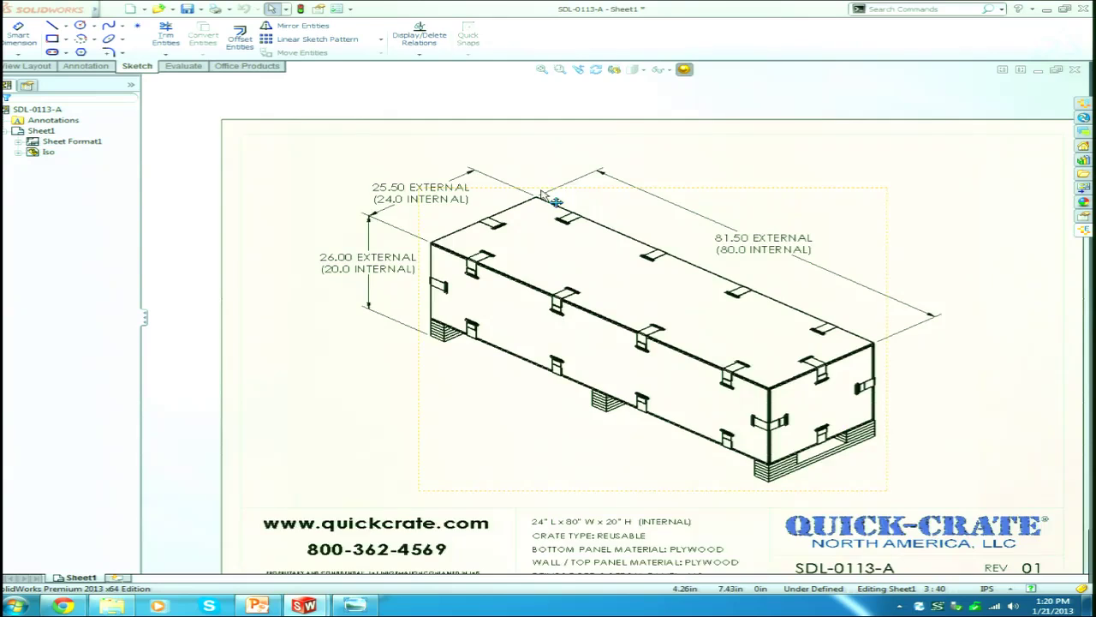
scroll(514, 240, up, 2)
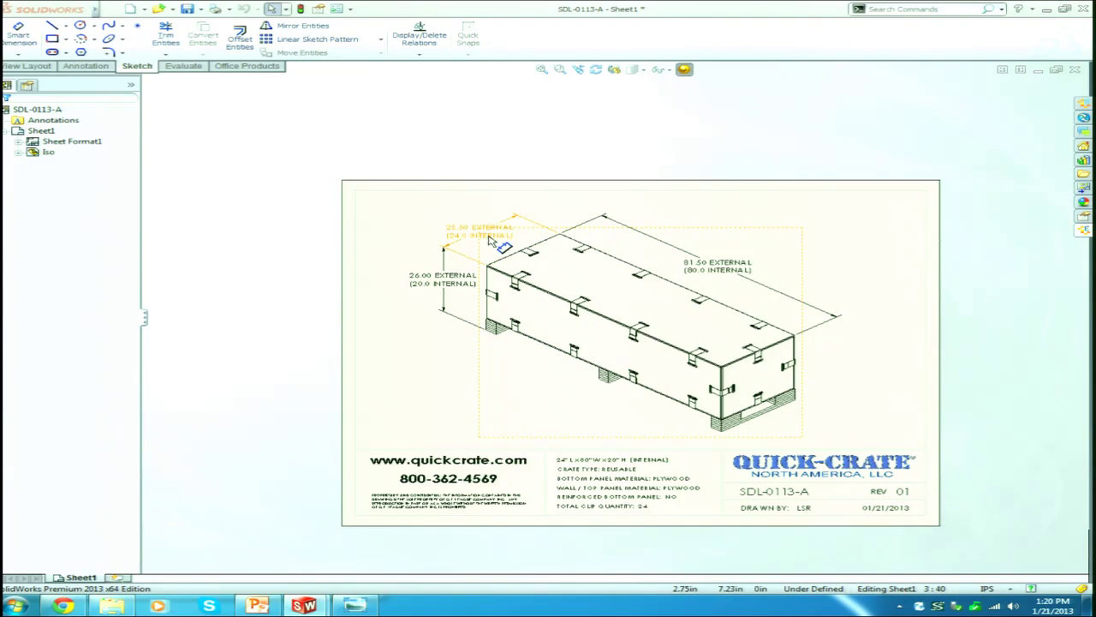
Examine up close where the extension line of the external width and height dimensions meets the crate's top panel corner.
scroll(487, 271, up, 2)
scroll(514, 276, down, 5)
scroll(566, 317, down, 5)
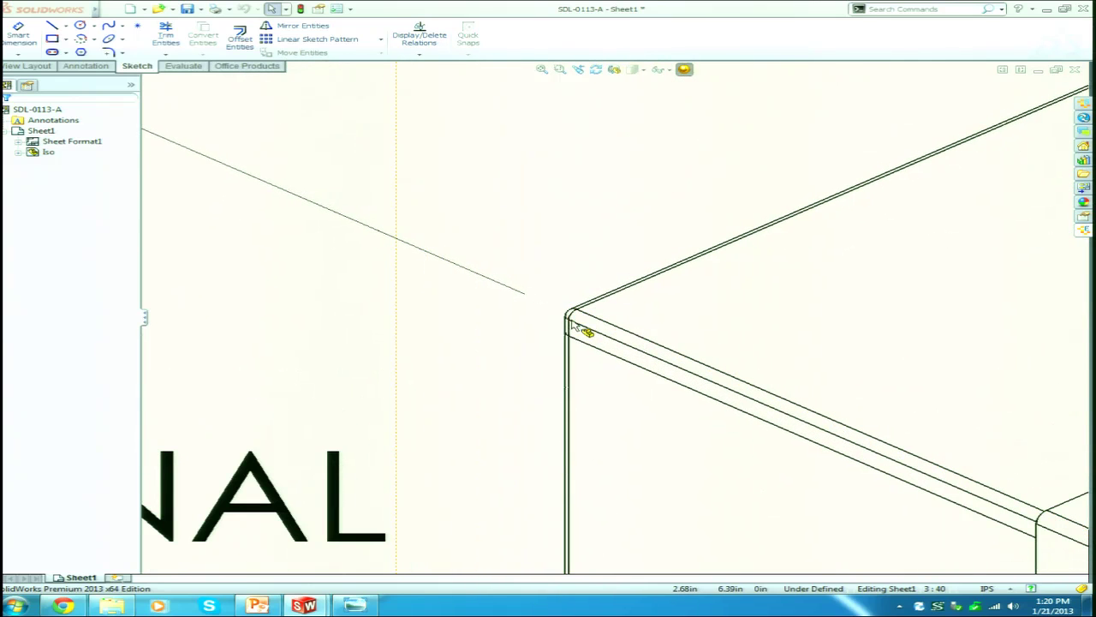
scroll(549, 328, down, 1)
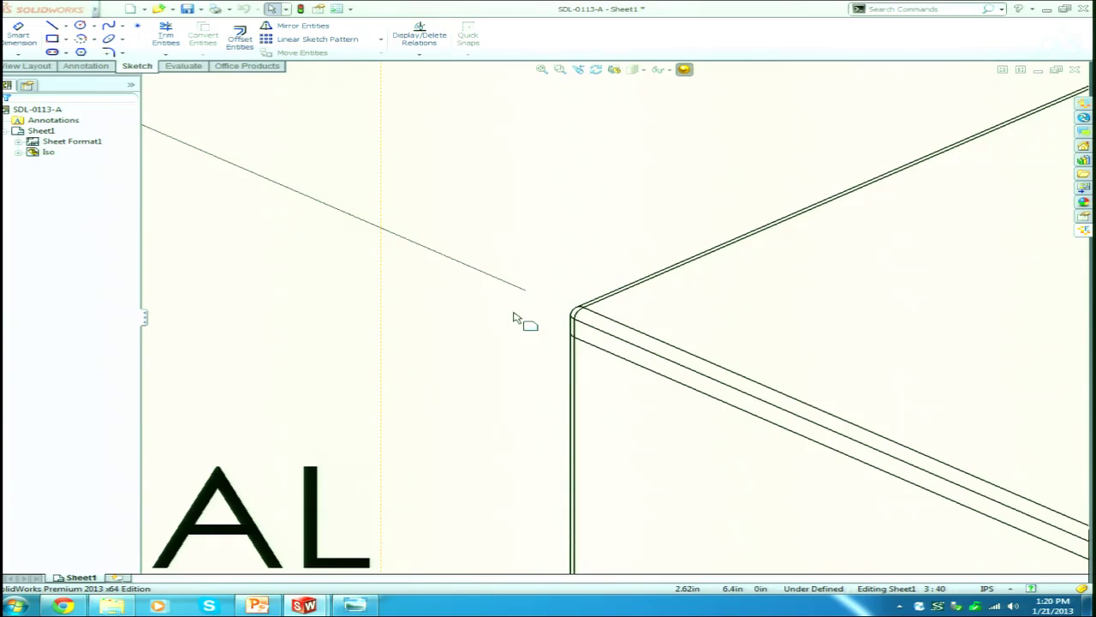
scroll(514, 317, up, 2)
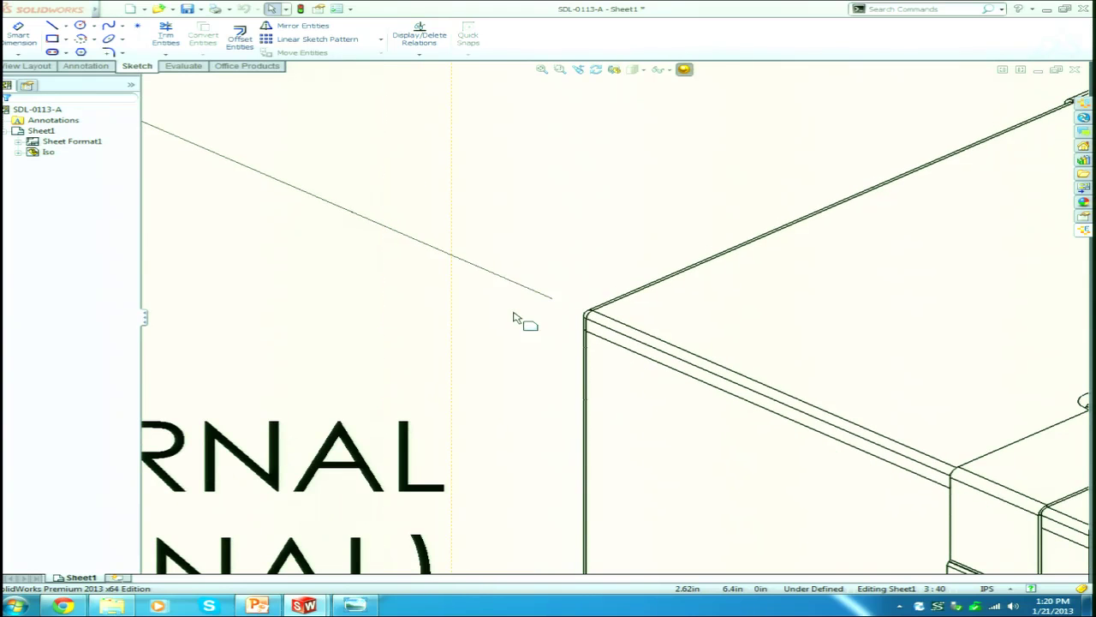
scroll(518, 317, up, 4)
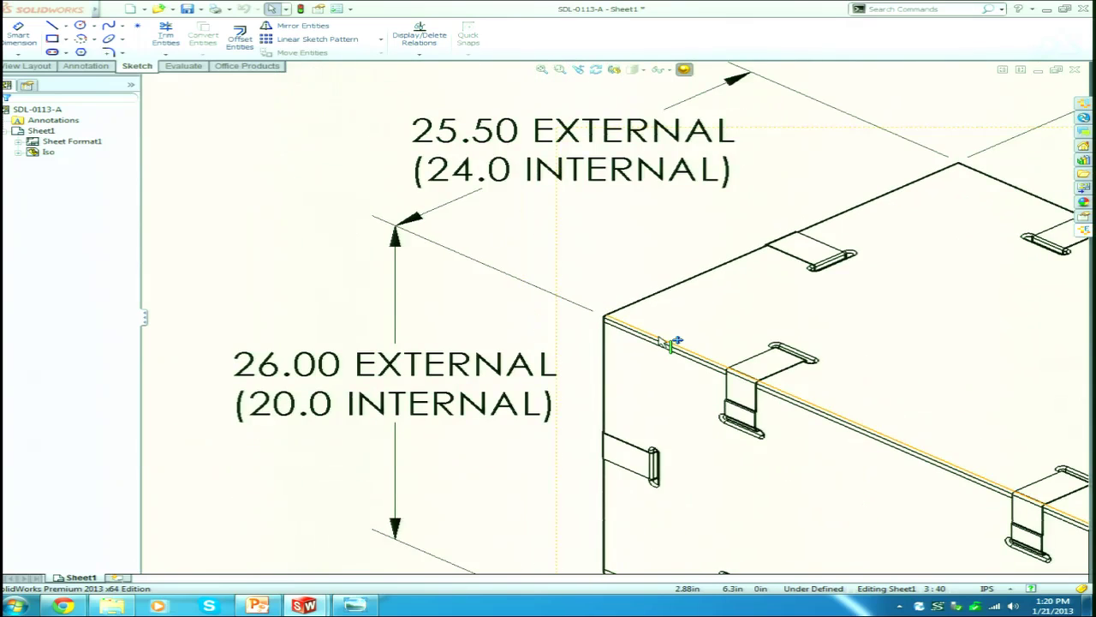
scroll(674, 342, up, 3)
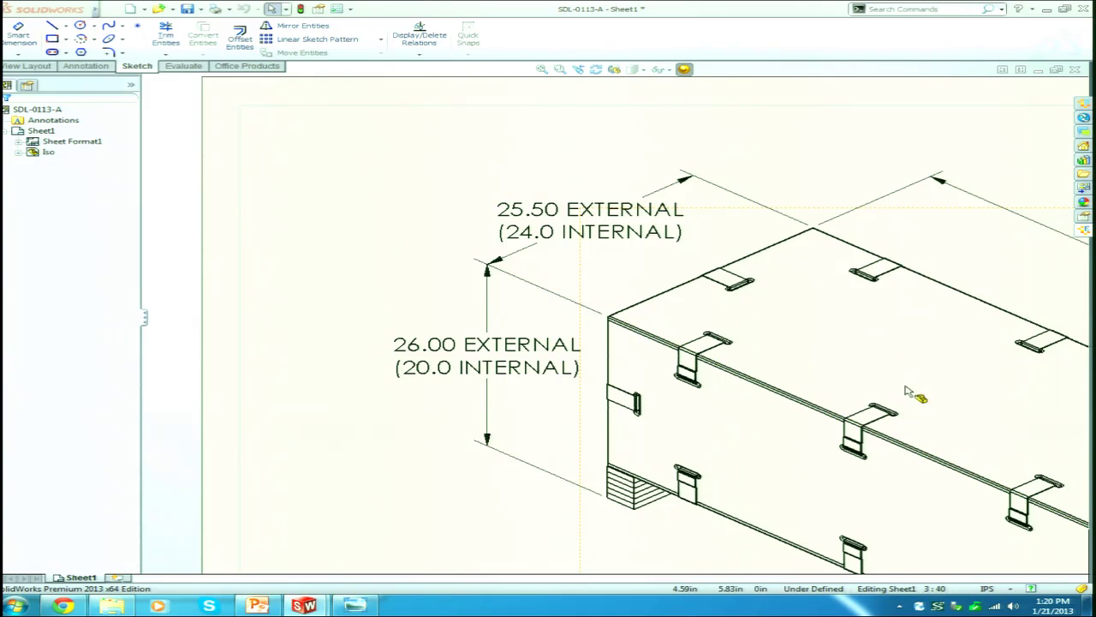
Review the full SDL-0113-A sheet, including the isometric crate view, overall dimensions, material notes and title block.
scroll(947, 409, up, 2)
scroll(946, 410, up, 3)
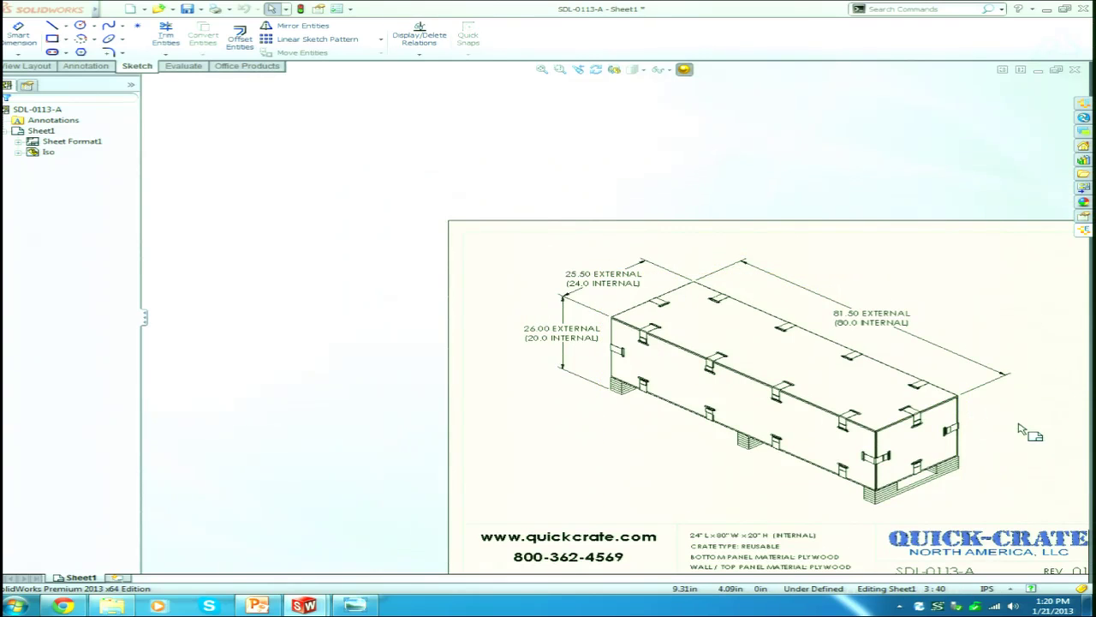
scroll(1021, 430, up, 1)
scroll(916, 394, up, 1)
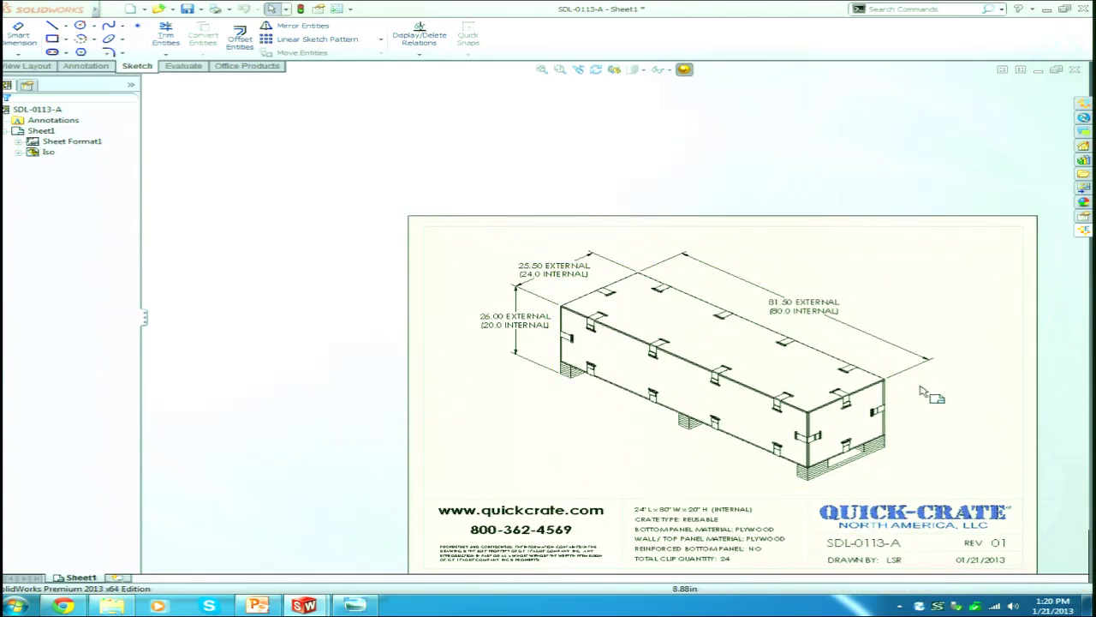
scroll(934, 398, up, 1)
scroll(848, 343, up, 2)
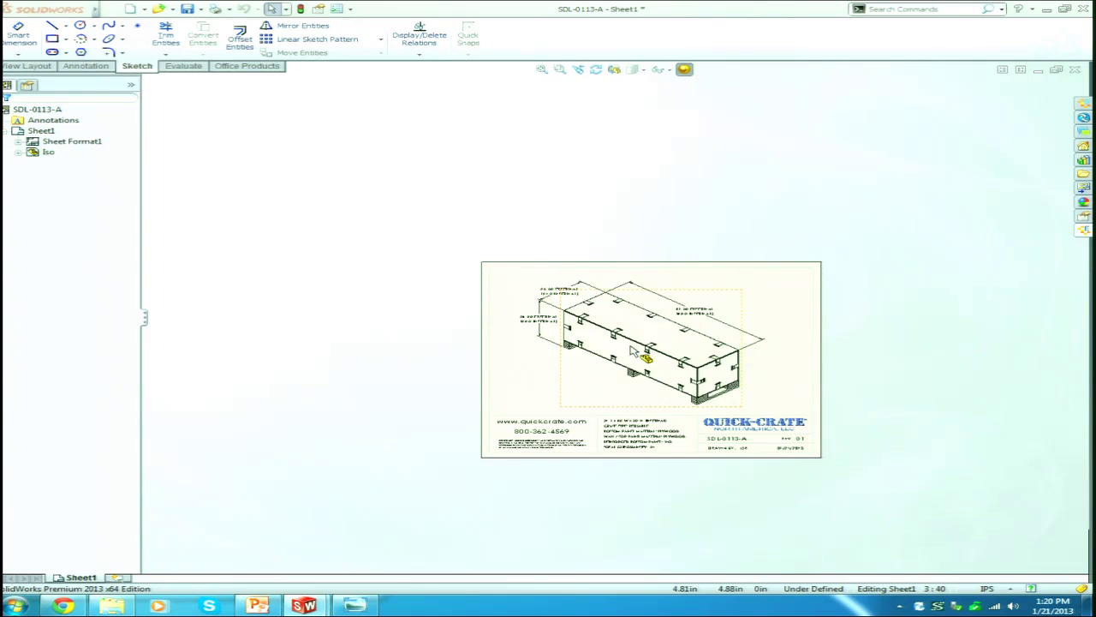
scroll(632, 351, down, 4)
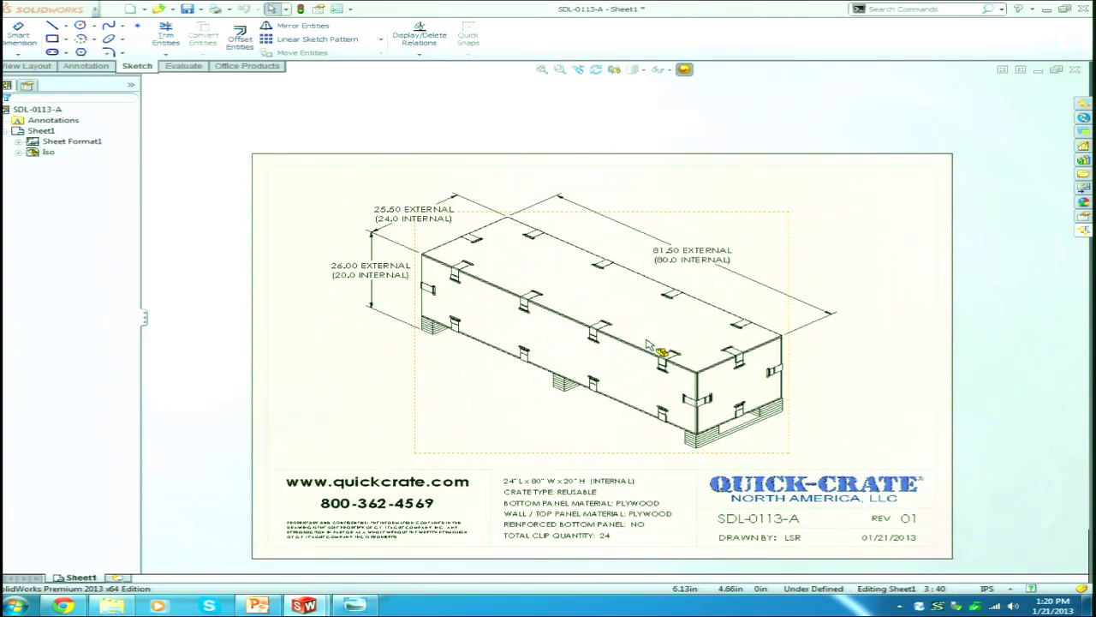